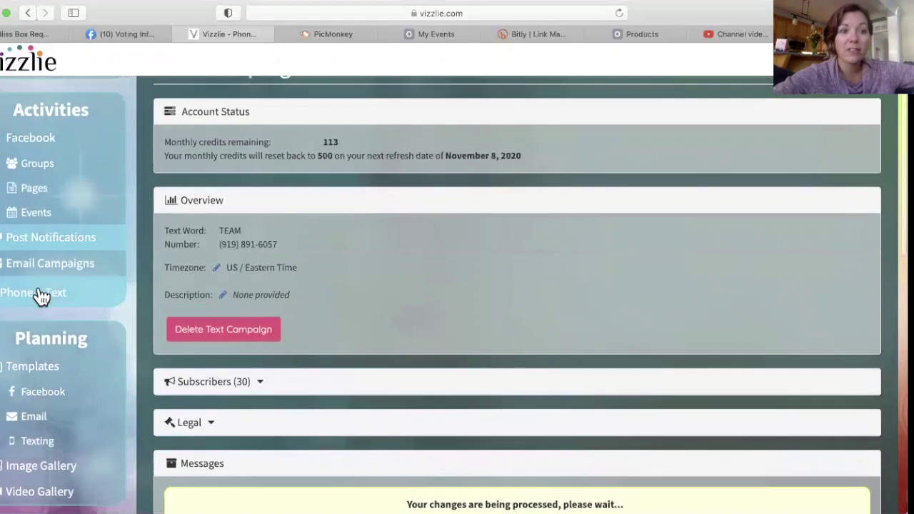
Step: Create a new text campaign under Phone & Text with the text word "test"
left_click(36, 295)
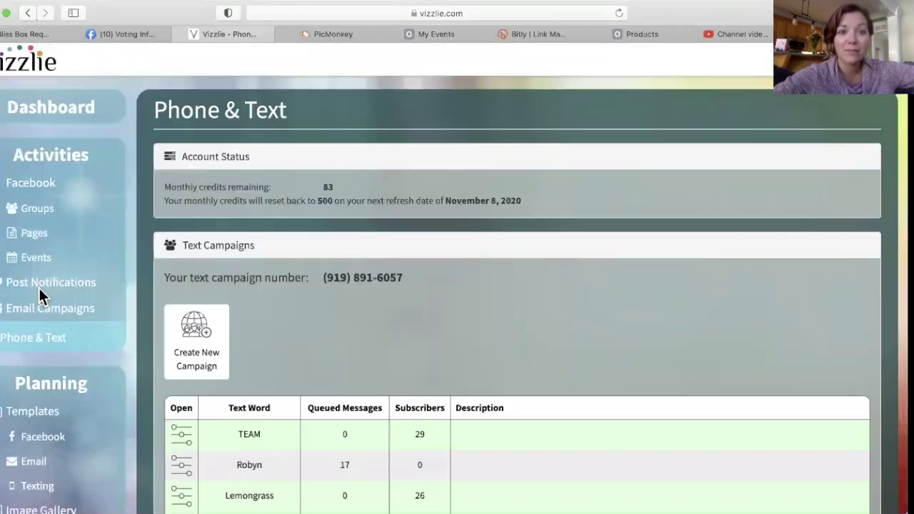
scroll(272, 274, "down", 1)
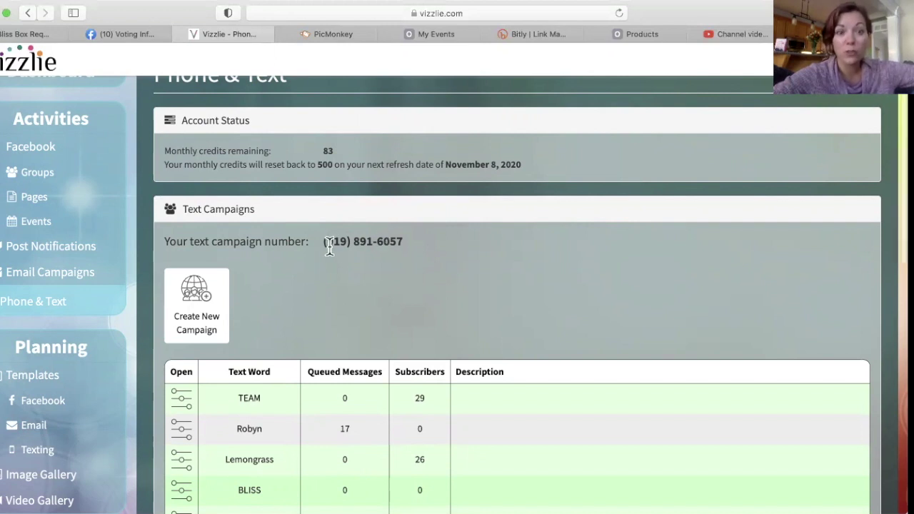
scroll(327, 243, "down", 1)
scroll(324, 260, "down", 1)
scroll(283, 327, "down", 1)
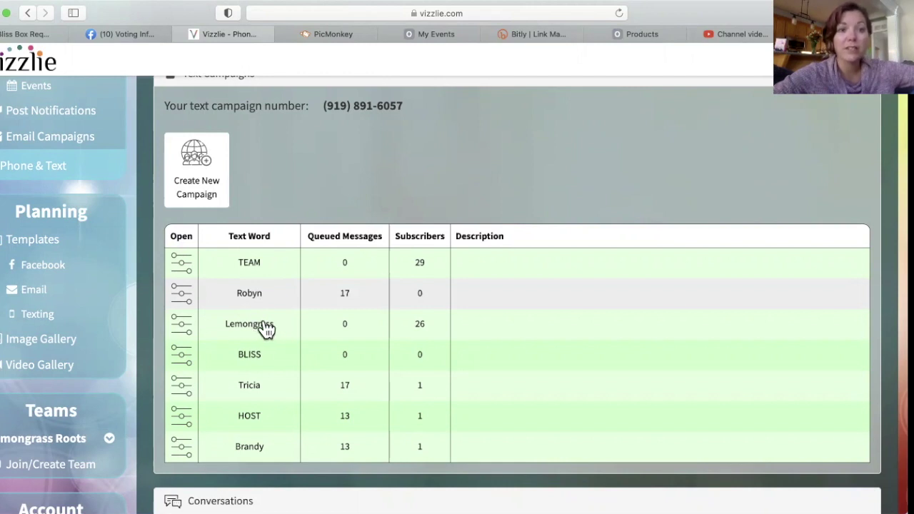
left_click(203, 175)
left_click(350, 169)
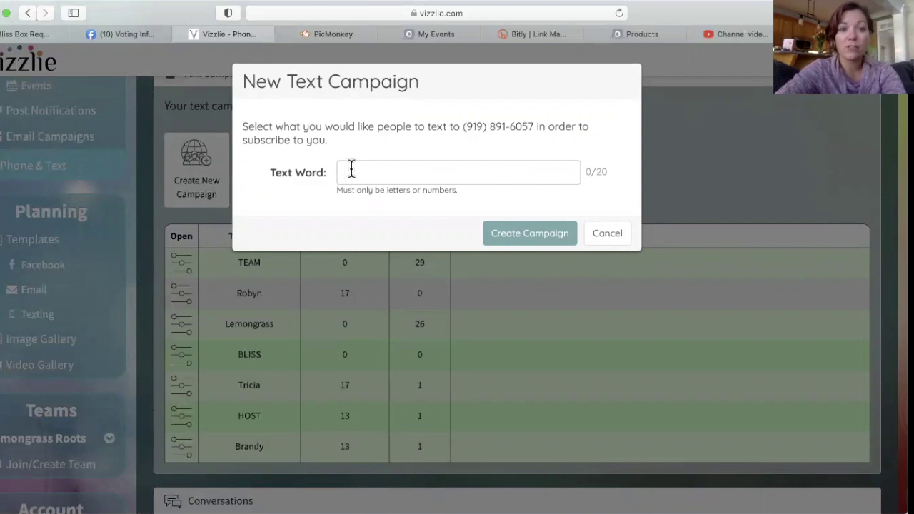
type("test")
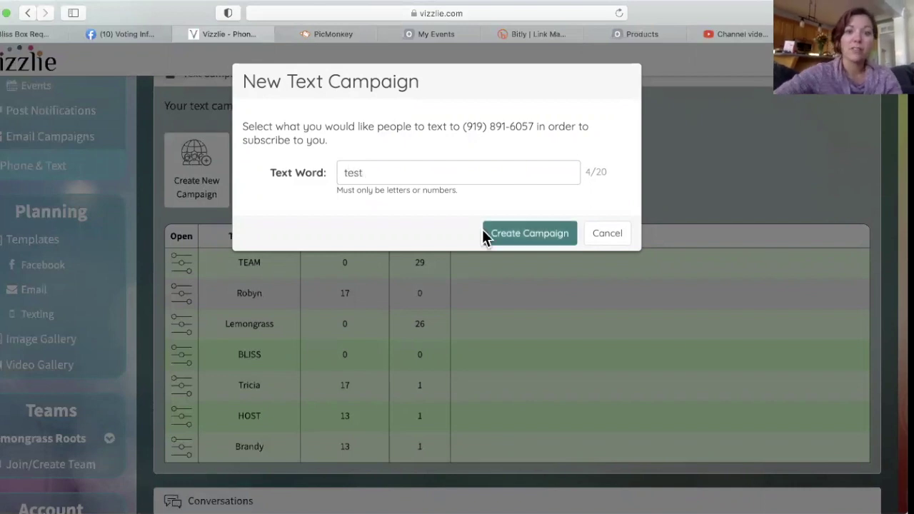
left_click(512, 242)
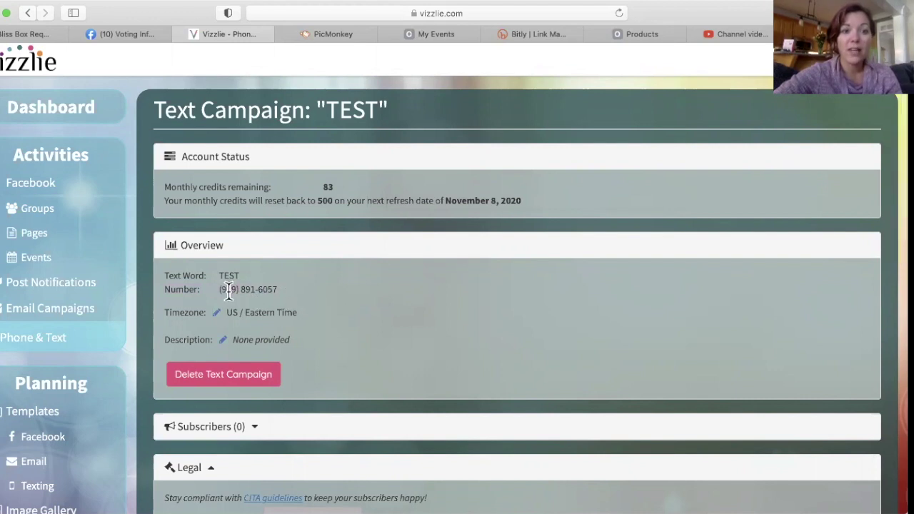
Step: Switch to PicMonkey and change the word TEAM on the phone graphic to "TEst"
left_click_drag(220, 289, 275, 288)
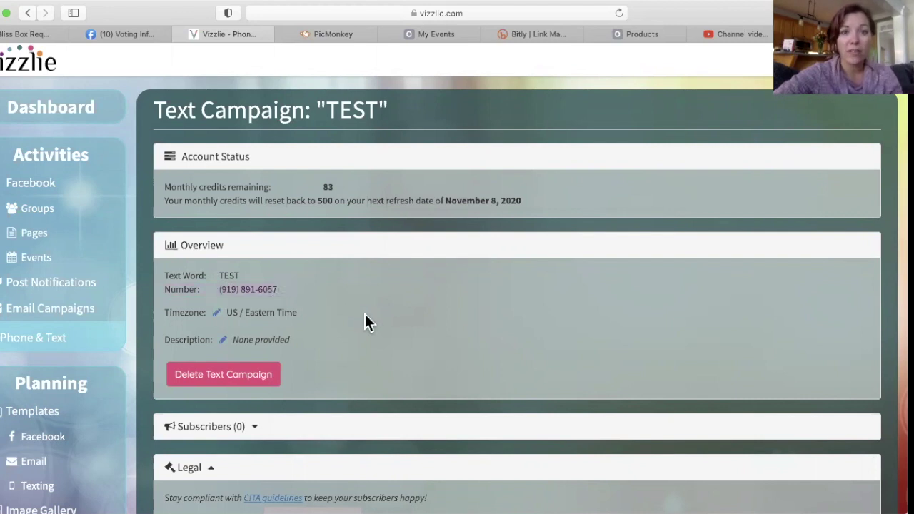
left_click(334, 33)
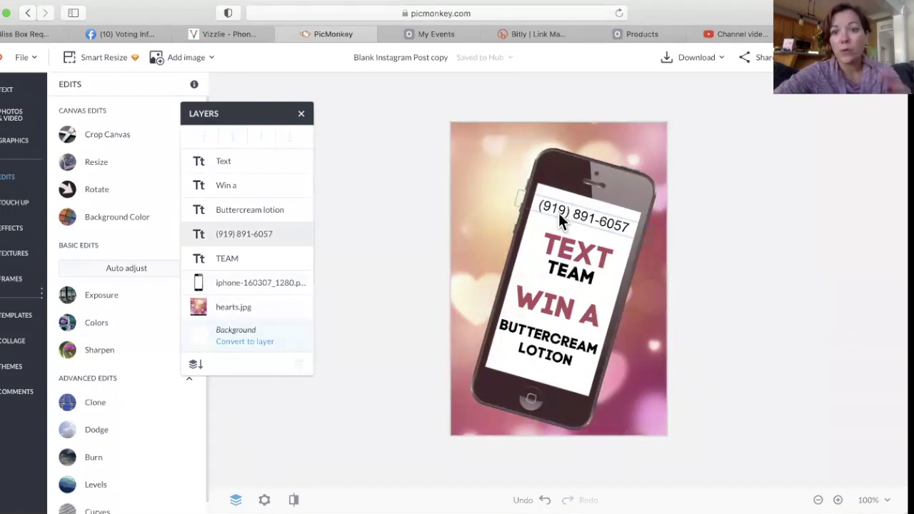
left_click(586, 284)
left_click_drag(598, 276, 564, 278)
type("E")
key("BackSpace")
type("ST")
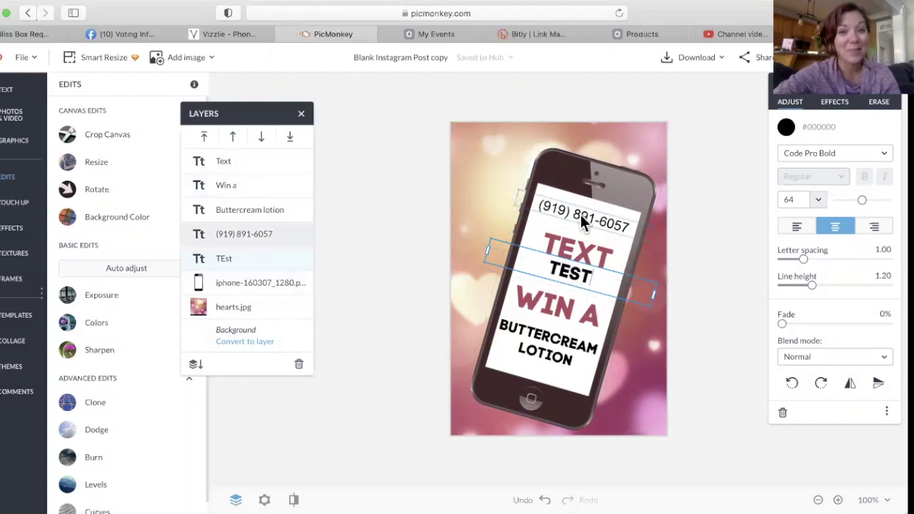
left_click(298, 401)
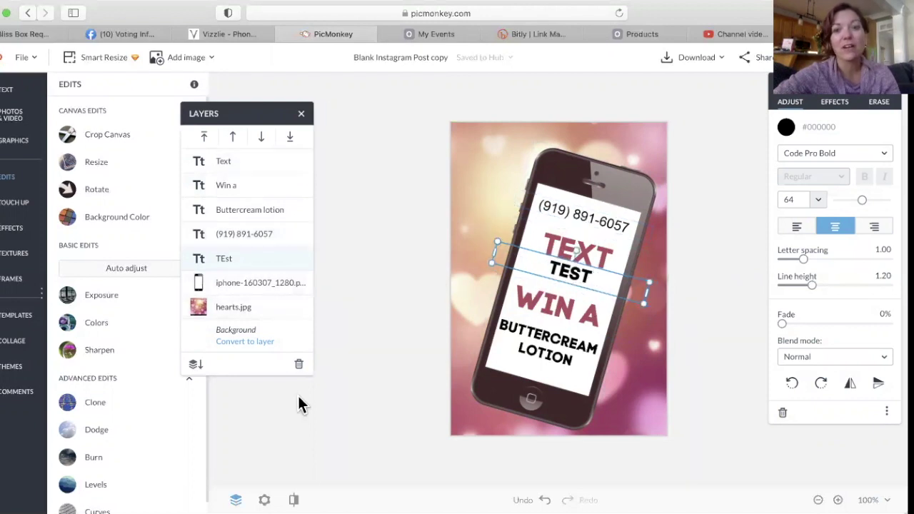
left_click(555, 353)
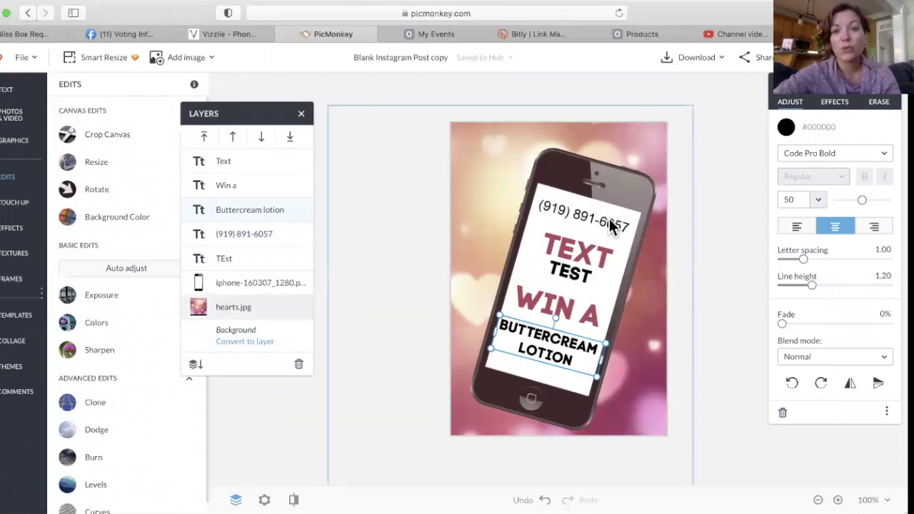
Step: Back in Vizzlie, save the welcome message "Welcome to my VIP texting! I'm so happy you're here! XOXO", signed with the sender's first name
left_click(250, 38)
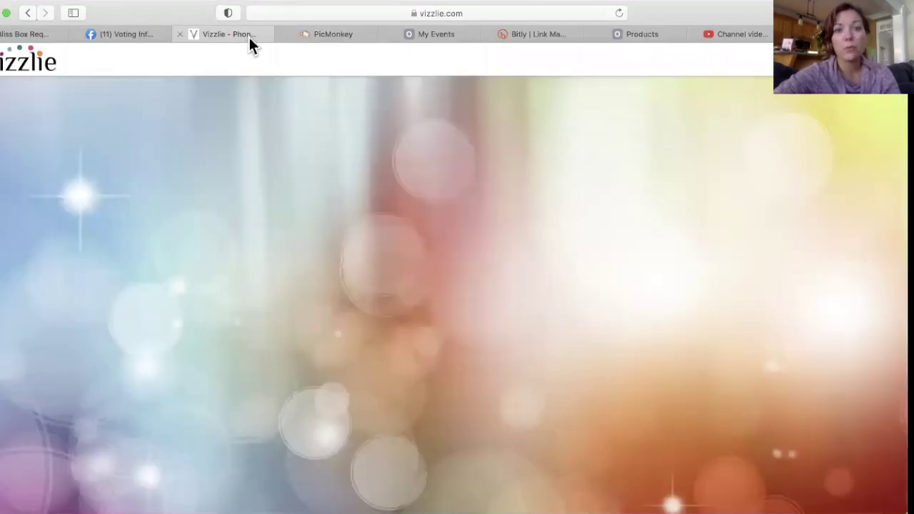
scroll(414, 271, "down", 5)
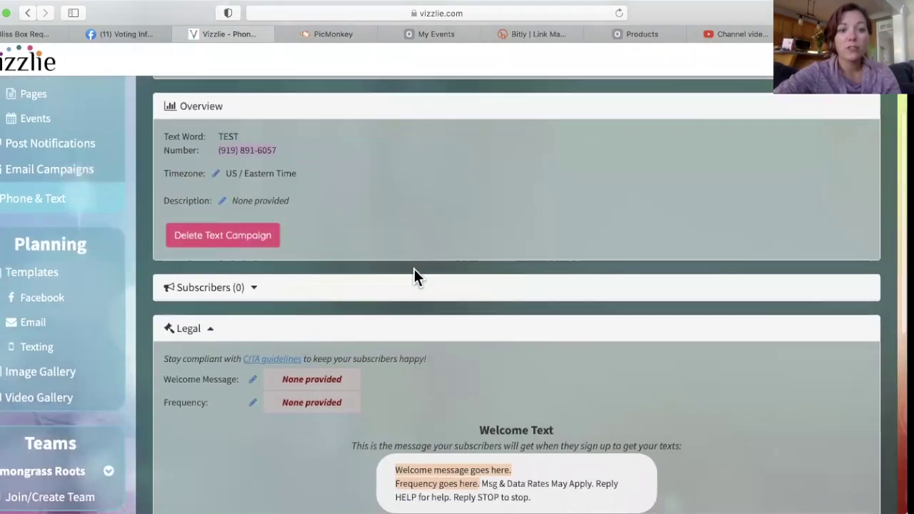
scroll(414, 271, "down", 1)
left_click(254, 262)
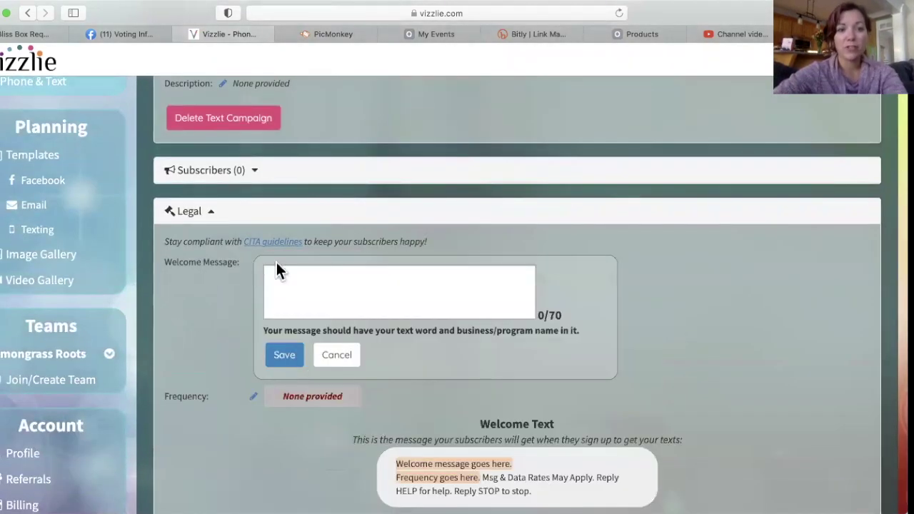
type("W")
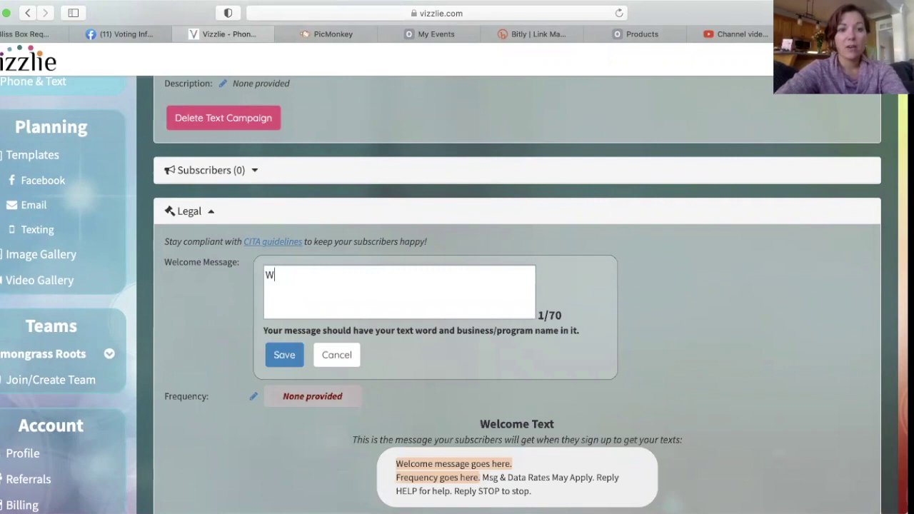
type("elcome to m")
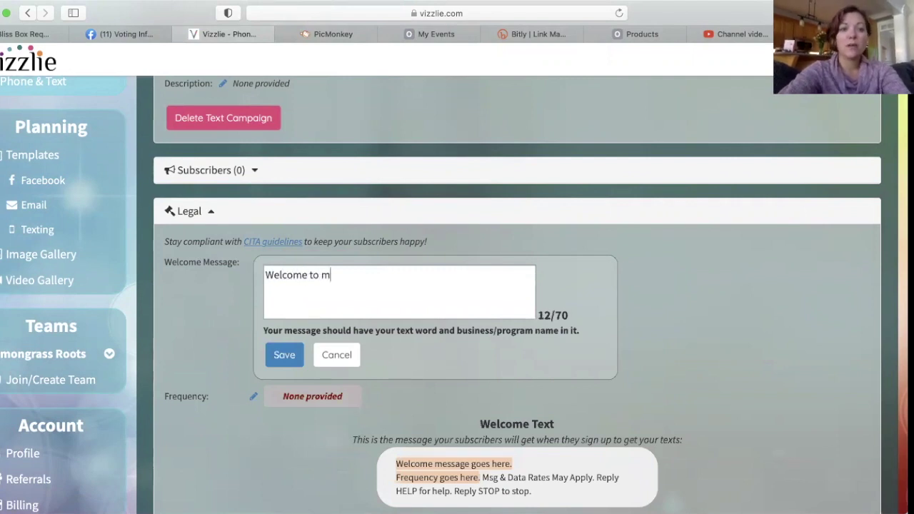
type("y VIP te")
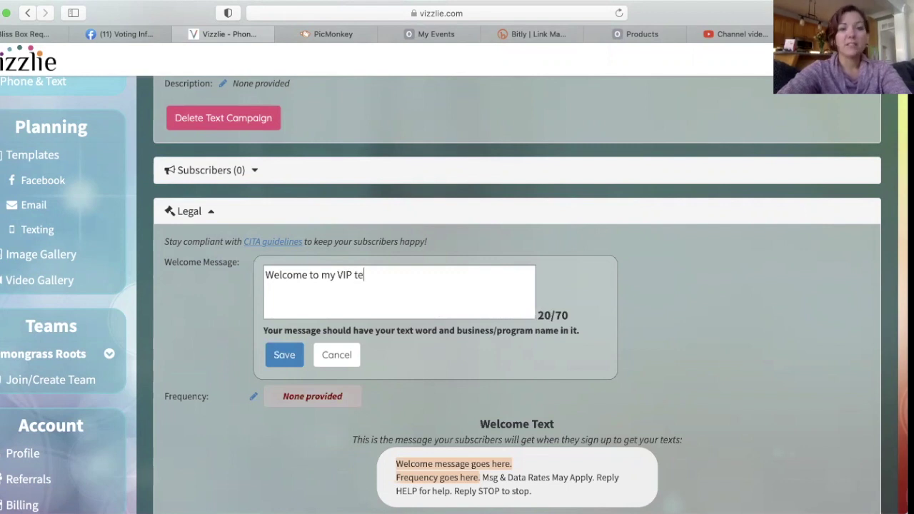
type("xting! ")
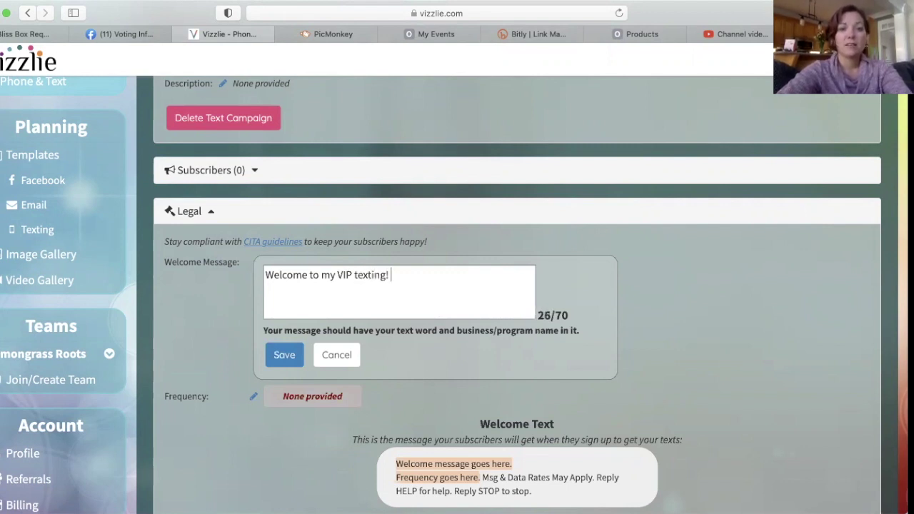
type("I'm so happ")
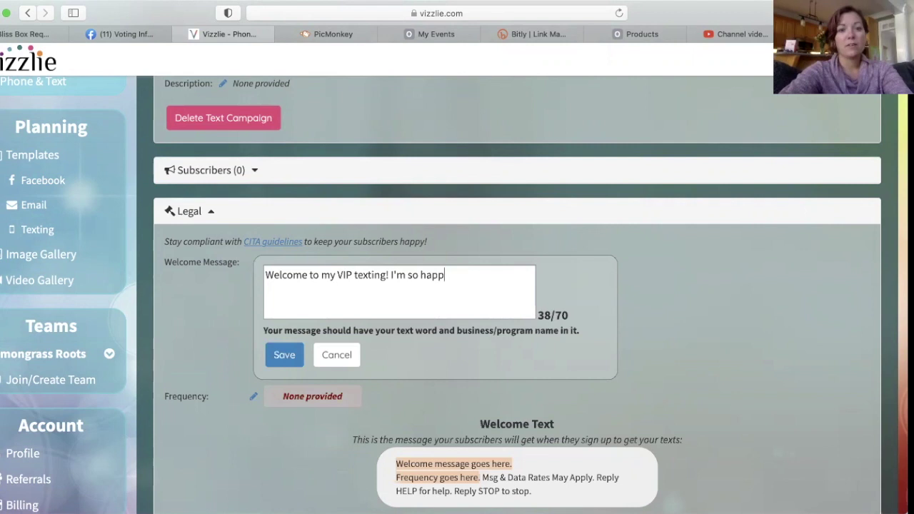
type("y you're her")
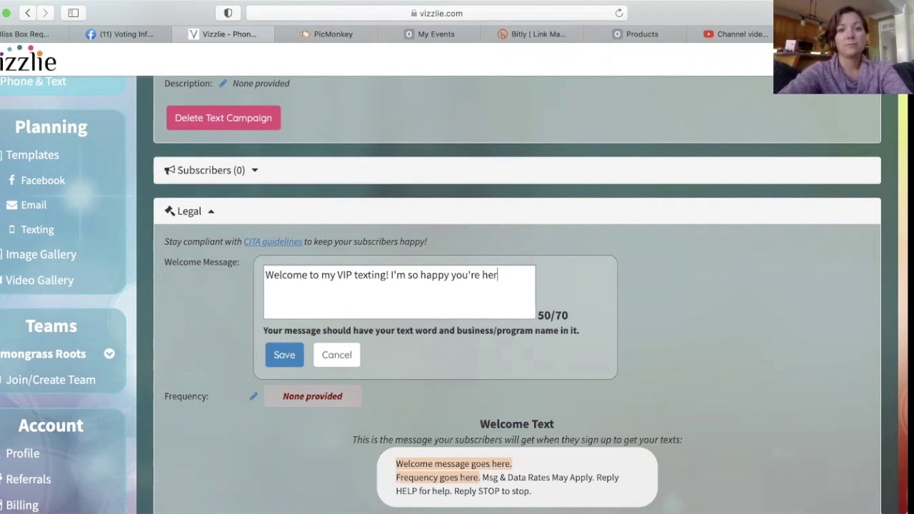
type("e! XOXO")
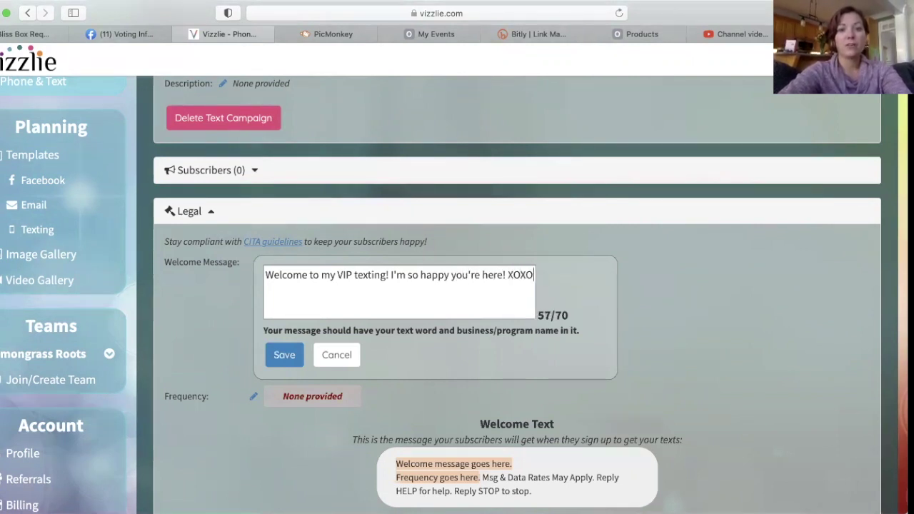
type(" Racheal")
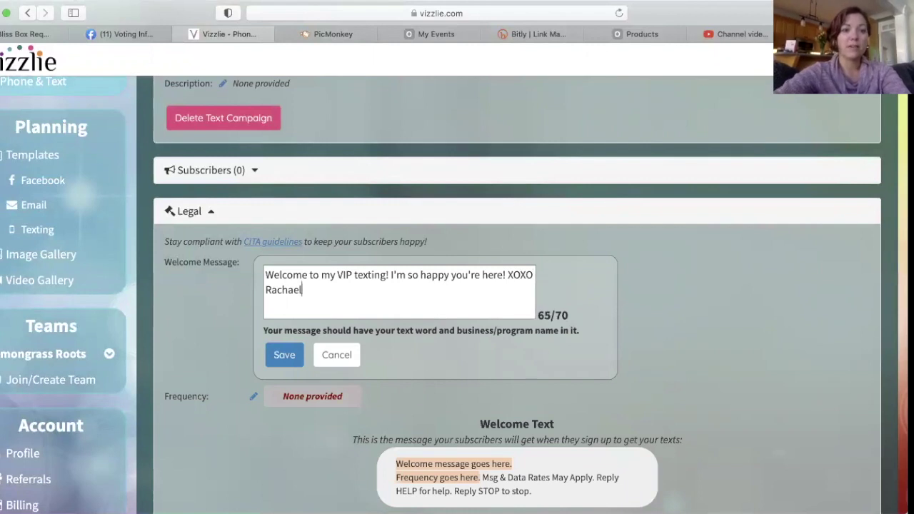
left_click(286, 356)
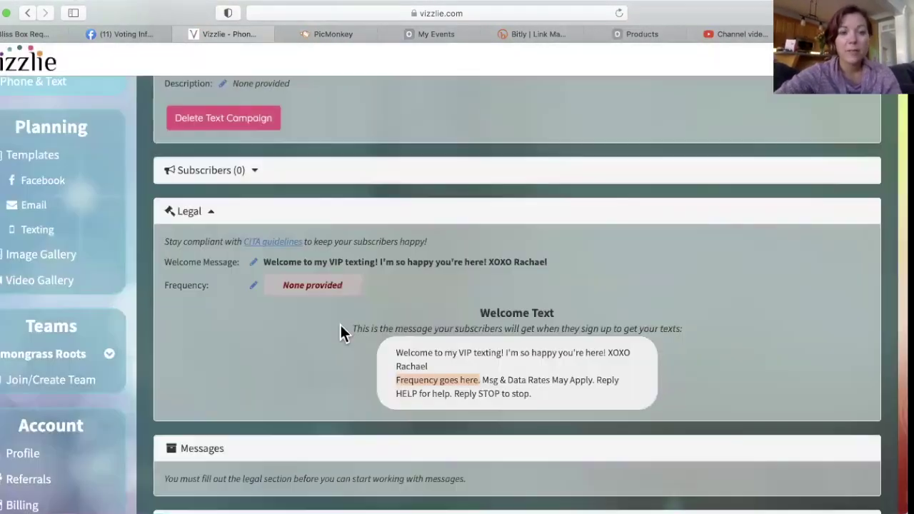
Step: Set the campaign's legal texting frequency to 1 message every week and save it
left_click(255, 285)
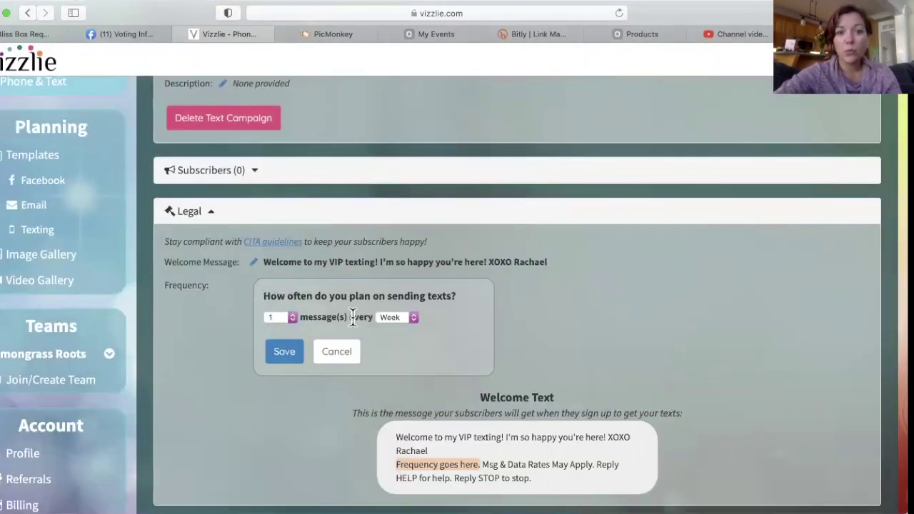
left_click(290, 353)
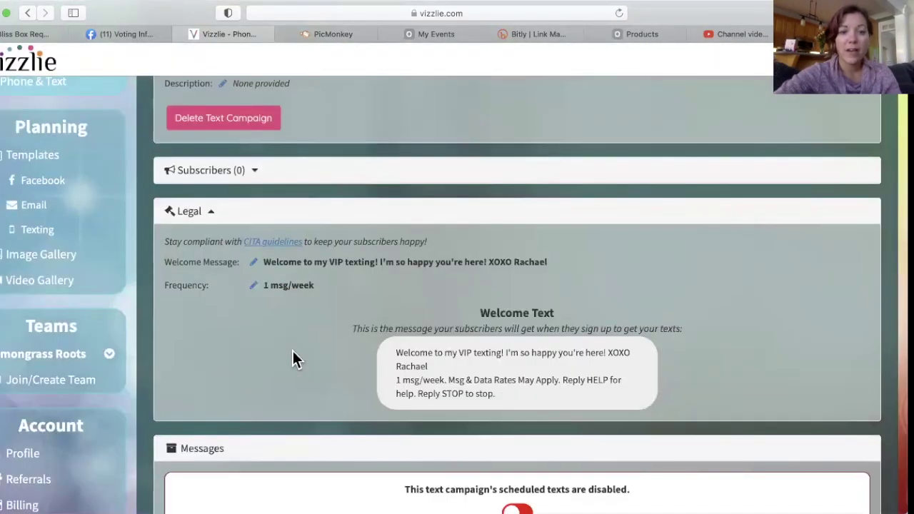
scroll(293, 351, "down", 3)
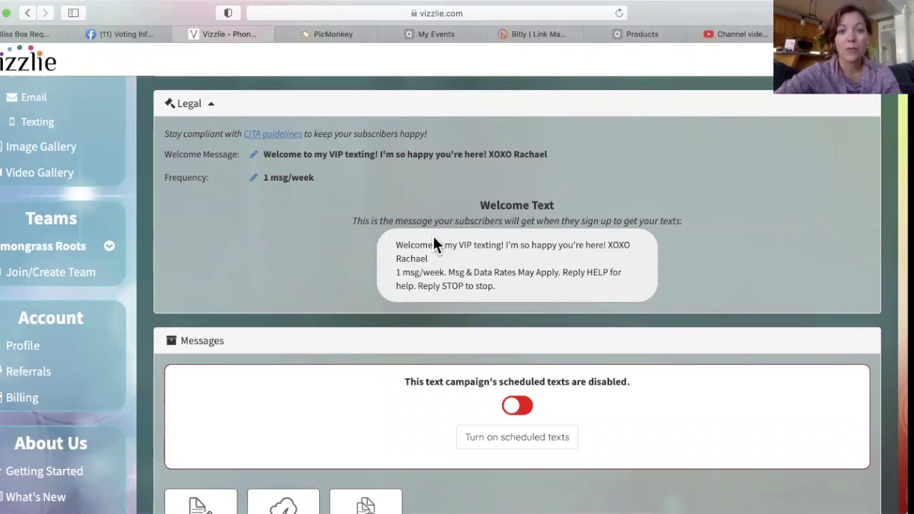
Step: Expand the campaign's subscribers and examine the fields for adding a new subscriber, then cancel without adding anyone
scroll(433, 236, "up", 3)
scroll(433, 237, "up", 2)
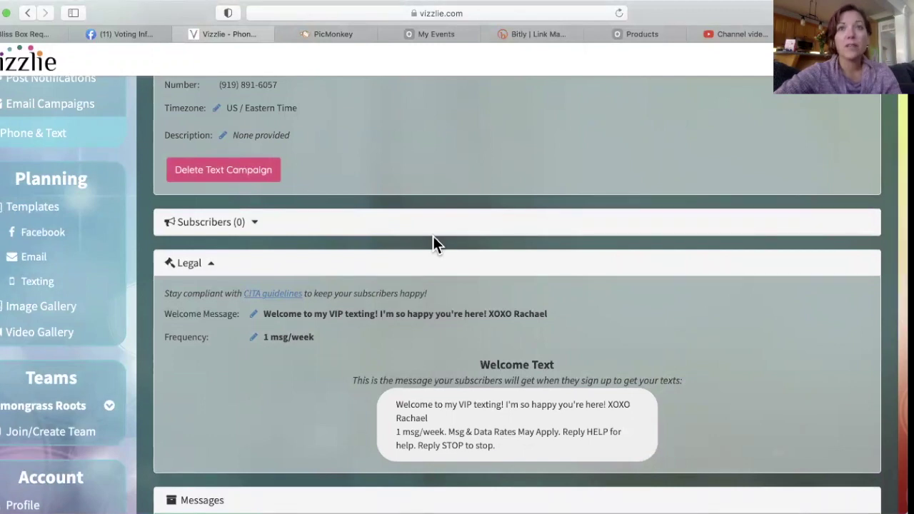
left_click(254, 224)
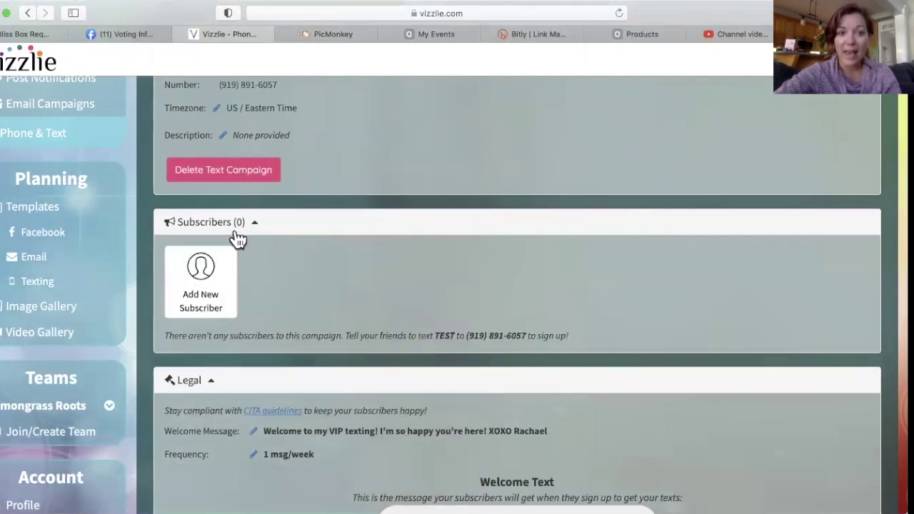
left_click(203, 293)
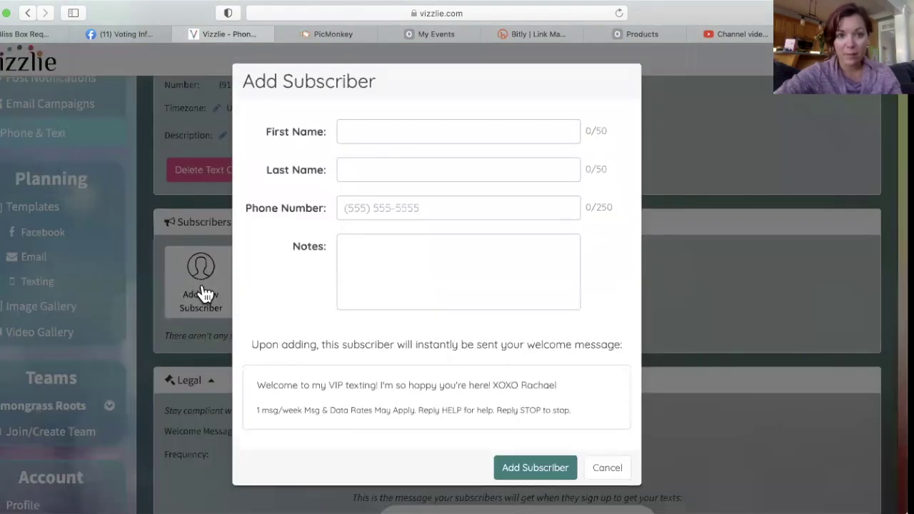
left_click(351, 132)
left_click(370, 207)
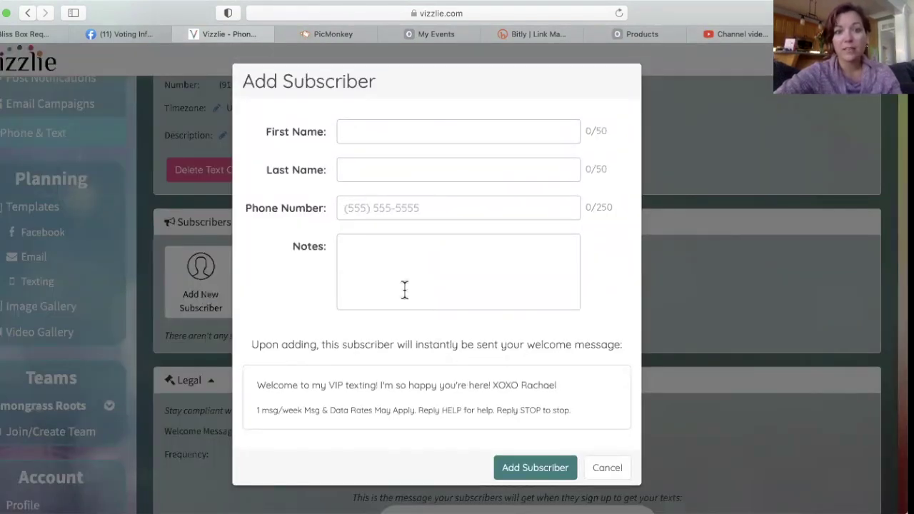
left_click(370, 247)
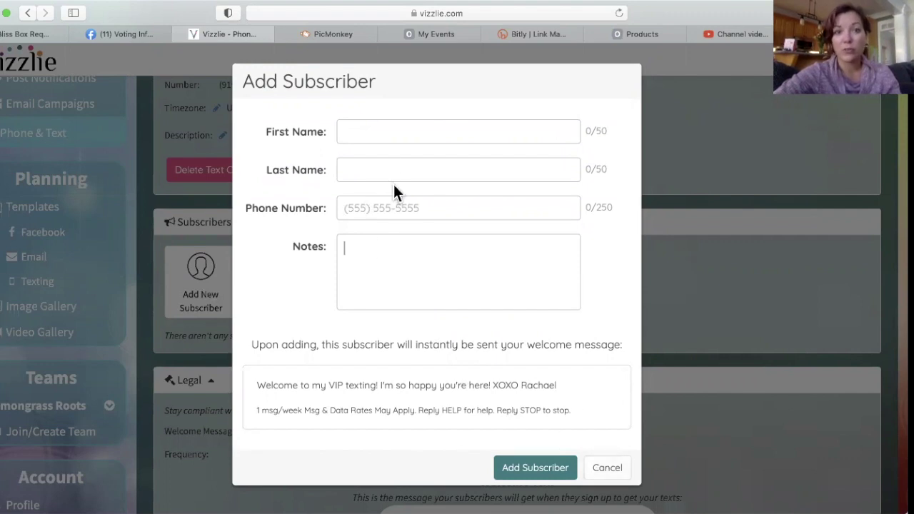
left_click(607, 473)
Step: Review the campaign's Messages section, including its scheduled-text setting and options for creating messages or loading a template
scroll(422, 376, "down", 5)
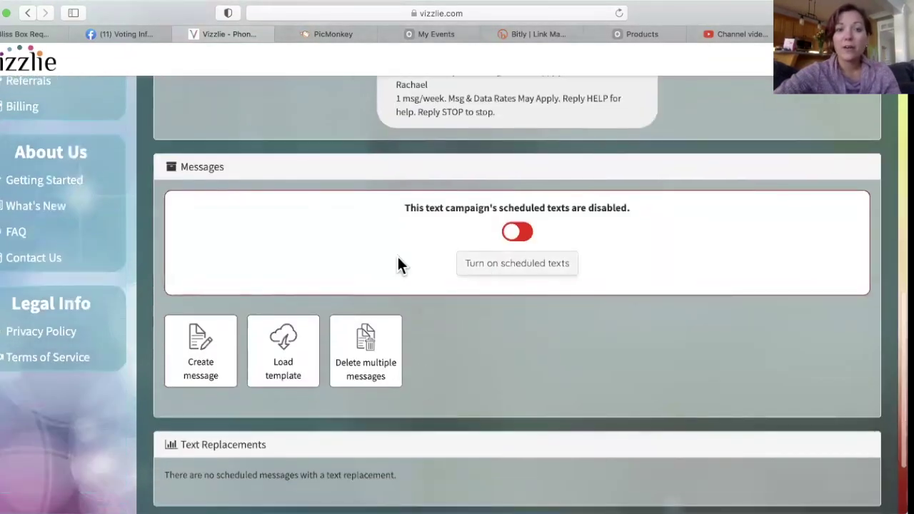
scroll(326, 374, "down", 1)
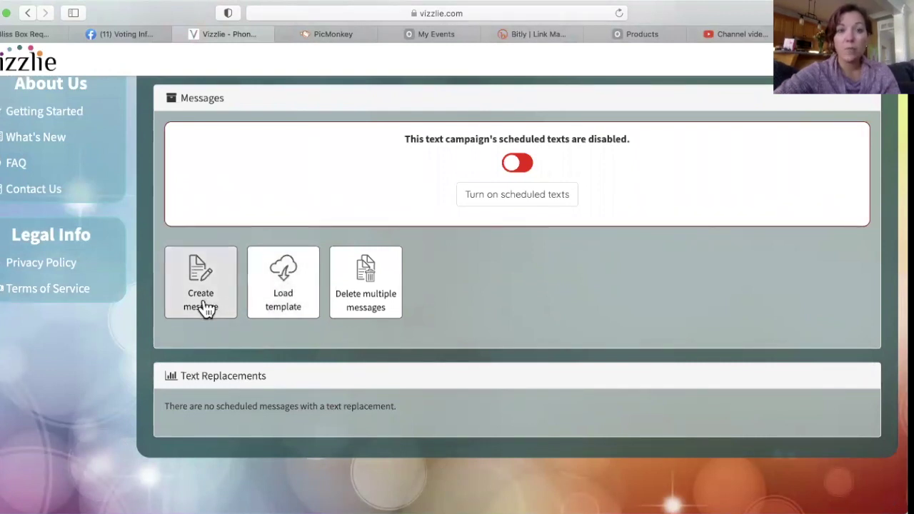
scroll(243, 218, "up", 5)
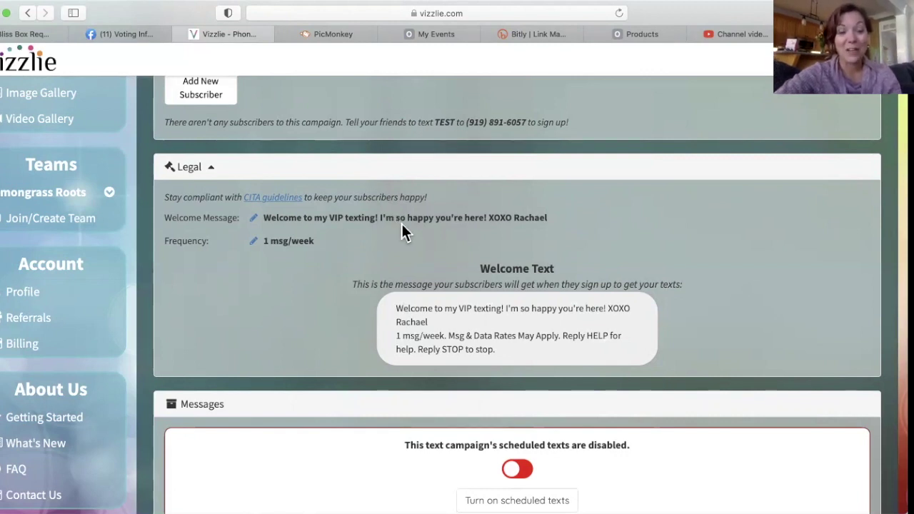
scroll(347, 303, "down", 3)
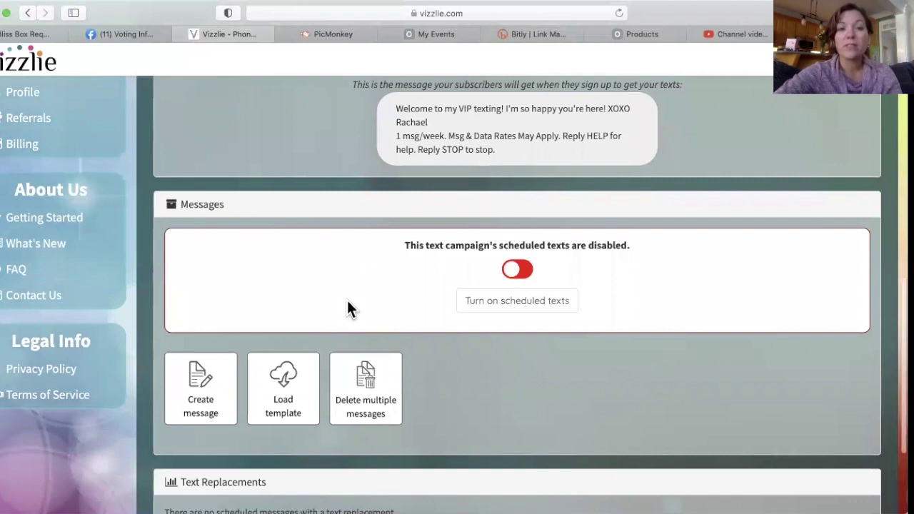
Step: Start a new campaign message scheduled for Nov 3, 2020 at 3:00 PM and title it "welcome"
scroll(348, 300, "down", 1)
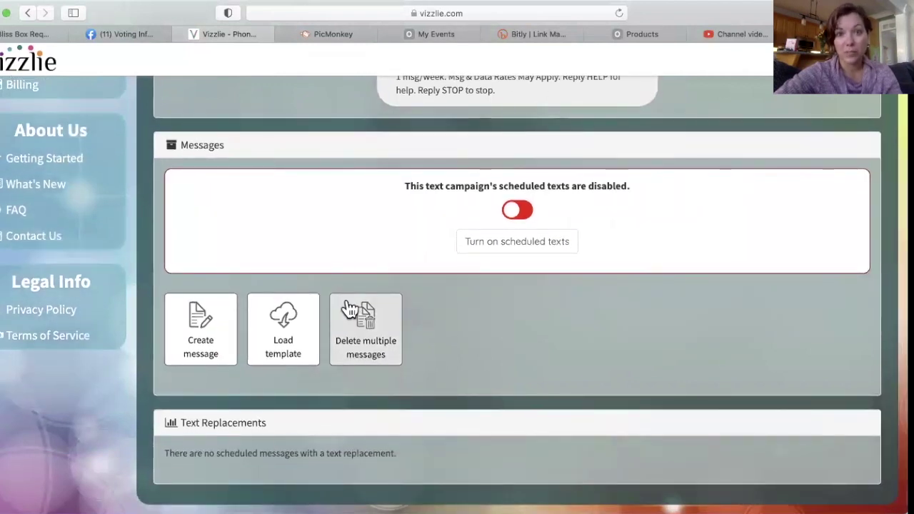
scroll(347, 309, "down", 1)
left_click(216, 307)
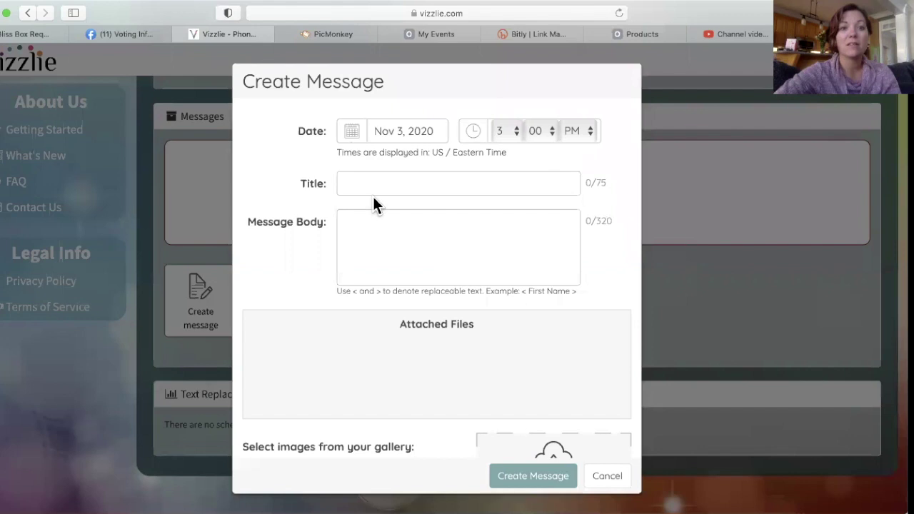
left_click(369, 185)
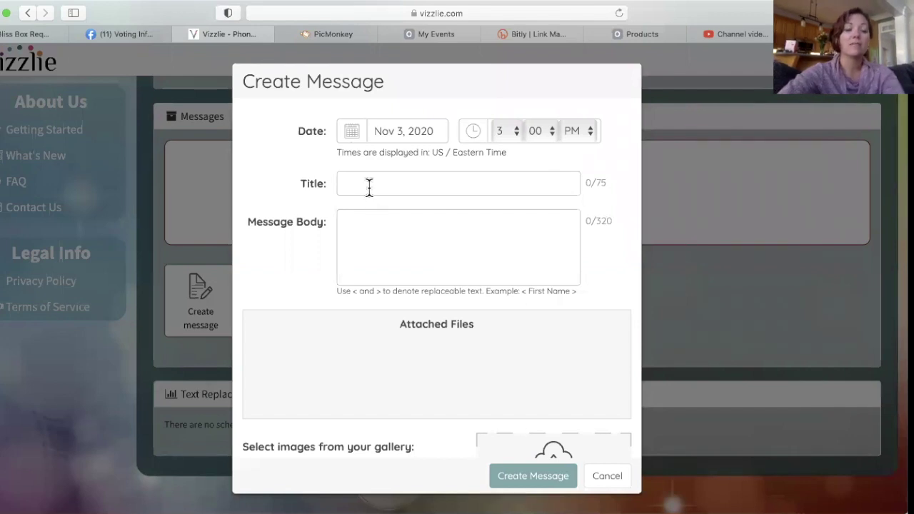
type("welcome")
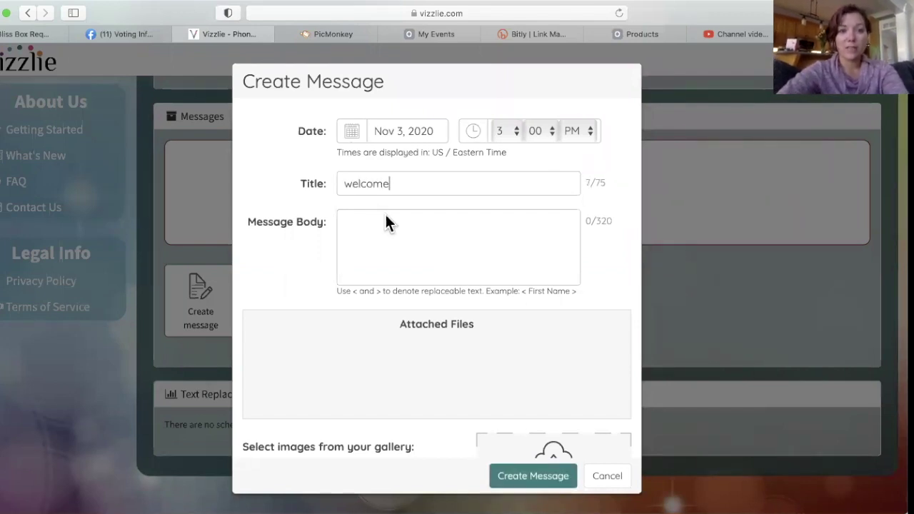
Step: Begin the message body with the greeting "Hi, <name>!", using replaceable text for the name
left_click(386, 221)
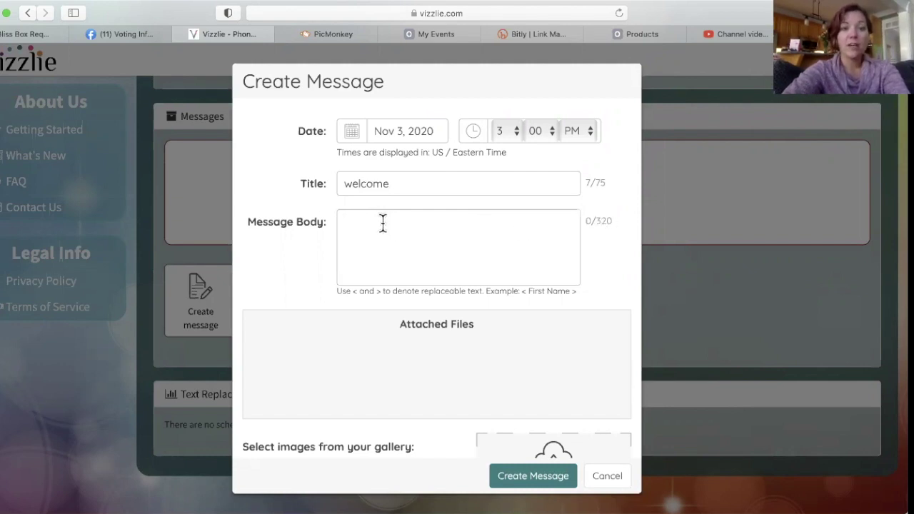
type("Hi,")
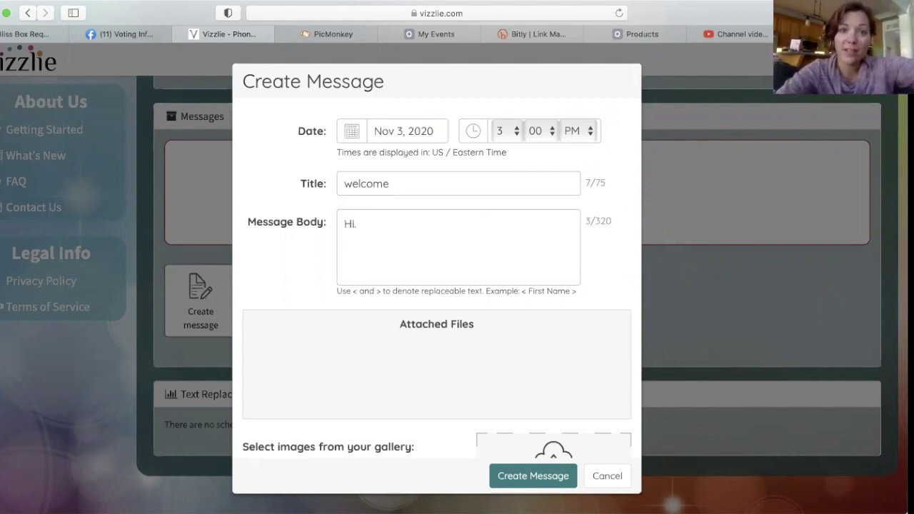
scroll(414, 246, "down", 2)
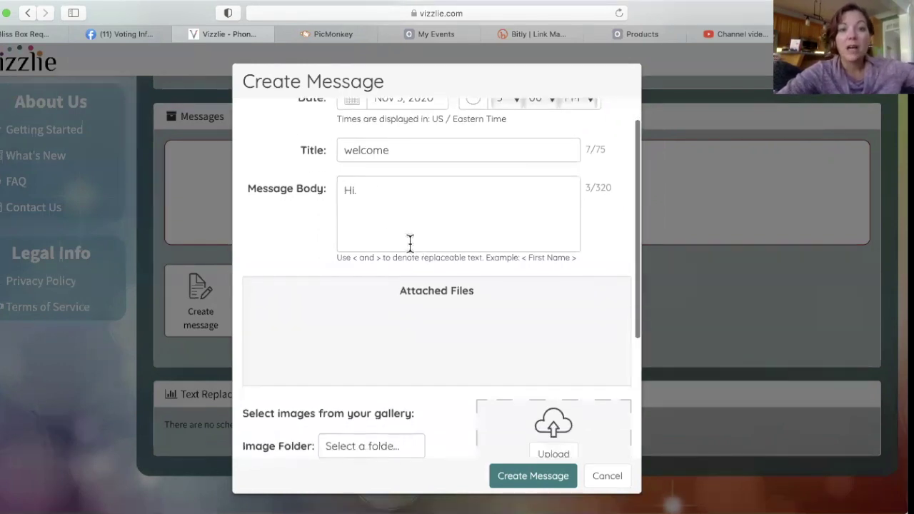
key("BackSpace")
type(",")
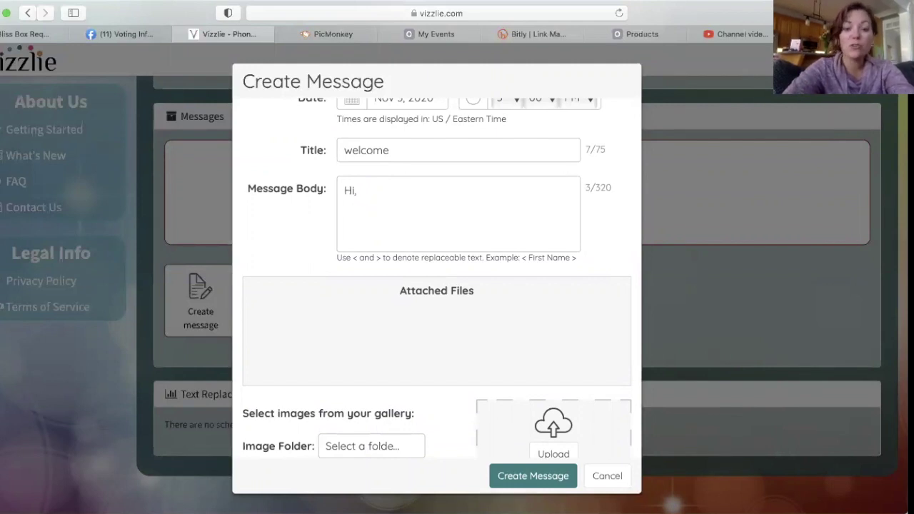
type(" <name")
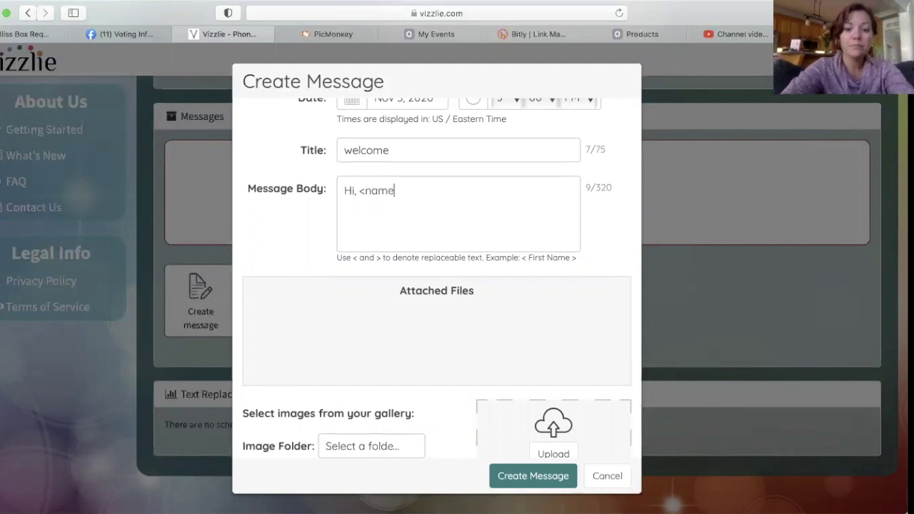
type(">!")
key("Return")
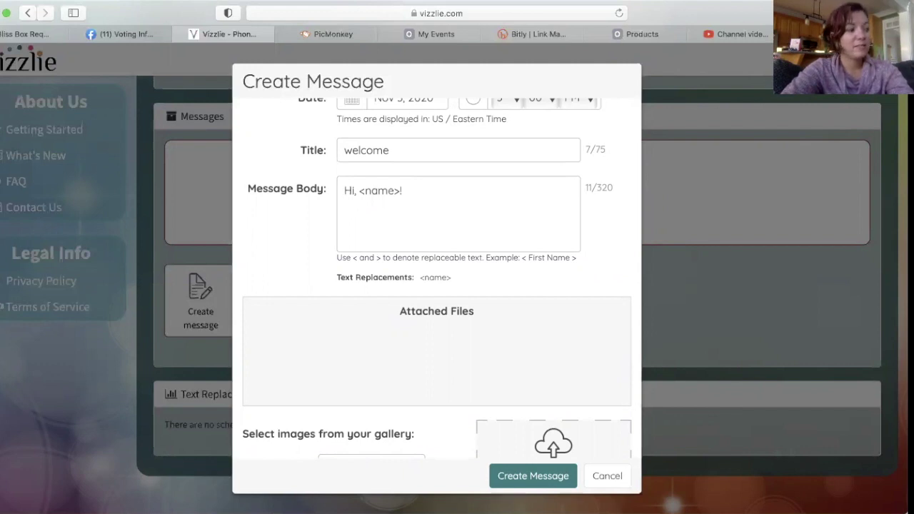
Step: Add a second line to the message body reading "Check out the live at <time>."
type("Che")
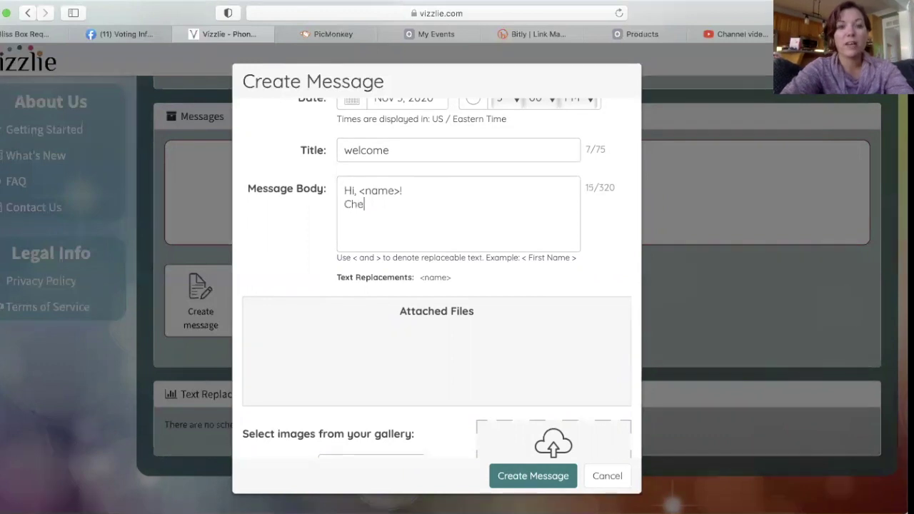
type("ck out the live a")
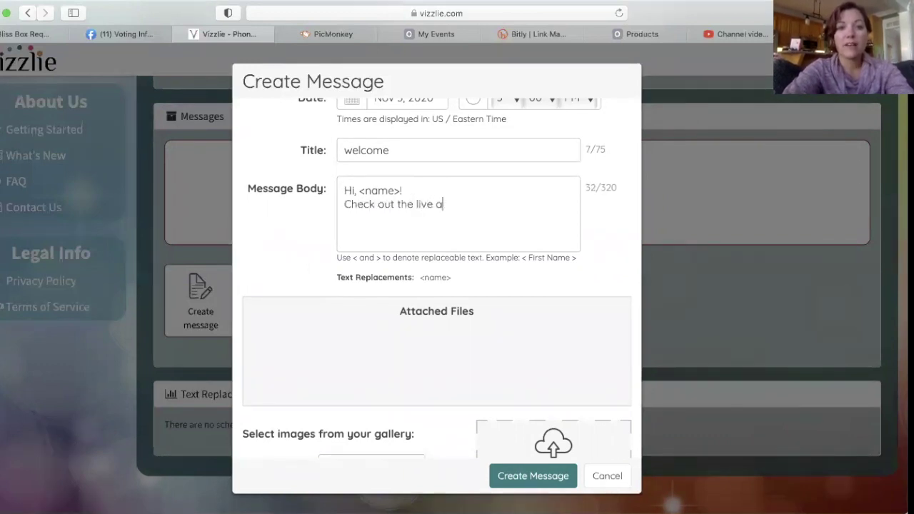
type("t <time")
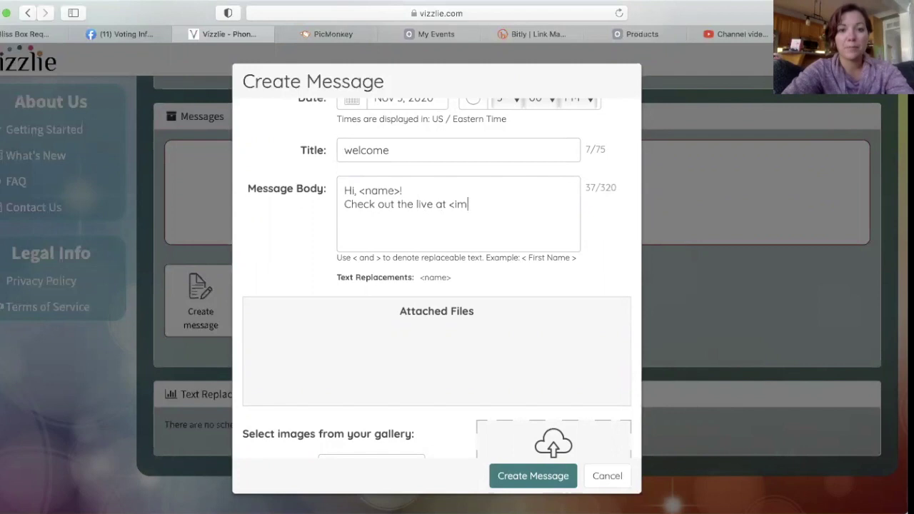
key("BackSpace")
key("BackSpace")
key("BackSpace")
key("BackSpace")
type("time>.")
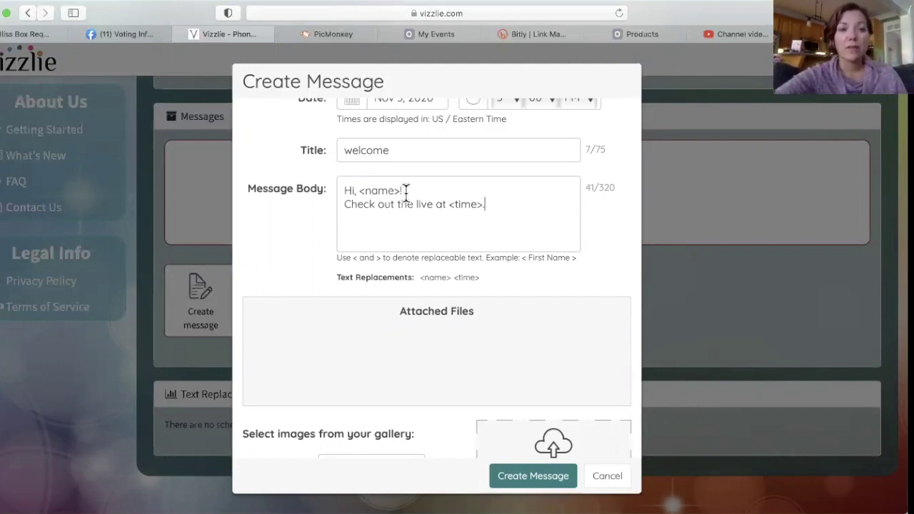
Step: Look over the message's attachment, upload and image gallery options, and create the message without attaching any files
scroll(428, 290, "down", 2)
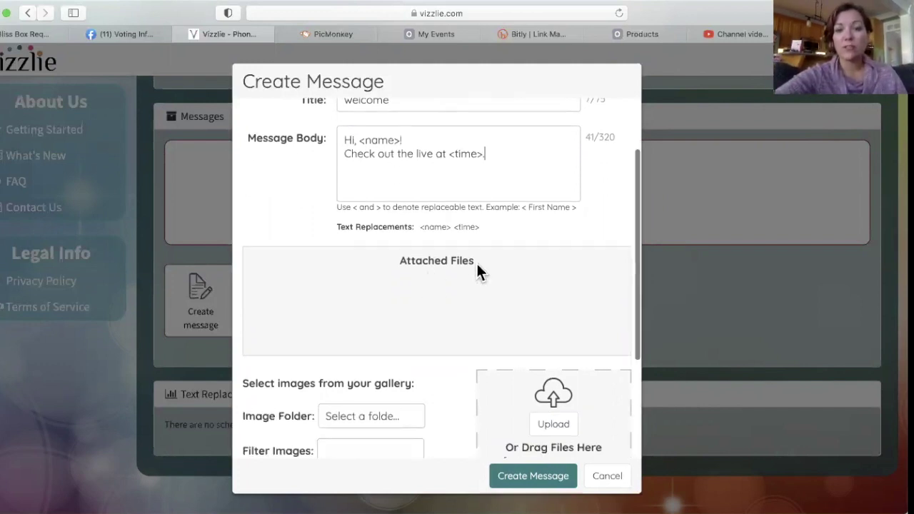
scroll(546, 425, "down", 3)
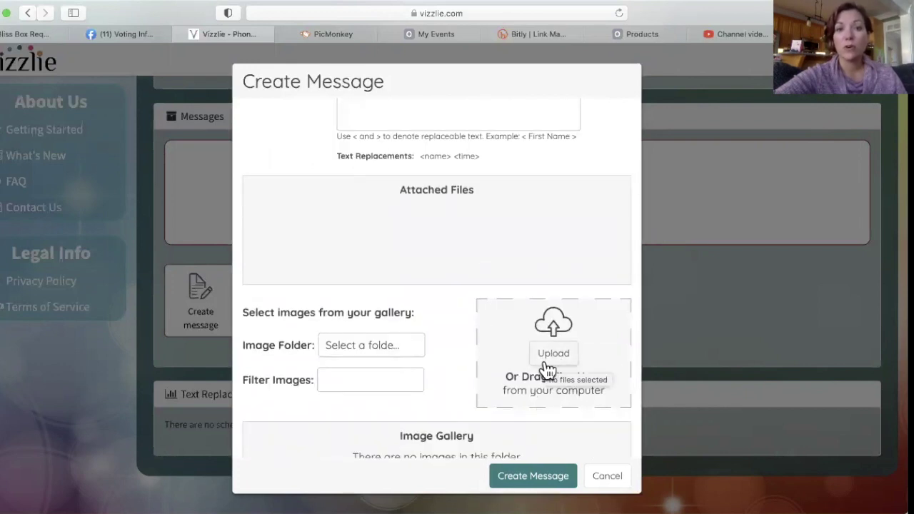
scroll(451, 343, "down", 3)
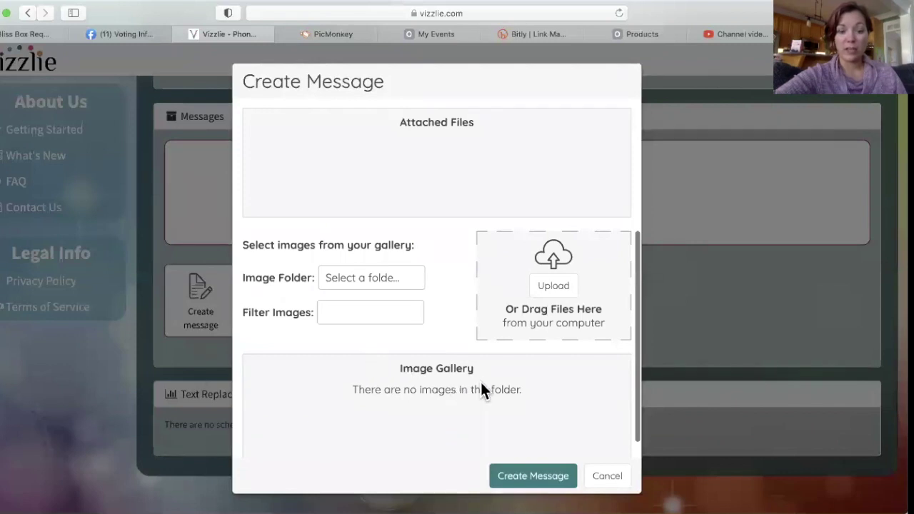
scroll(487, 346, "up", 1)
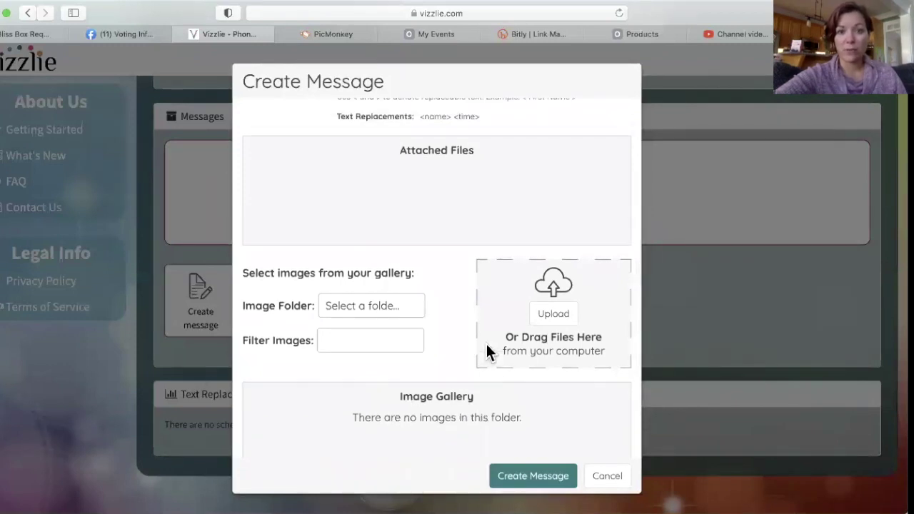
left_click(531, 476)
Step: Try out a first name as the text replacement for the "name" key word and cancel without saving it
scroll(388, 432, "down", 4)
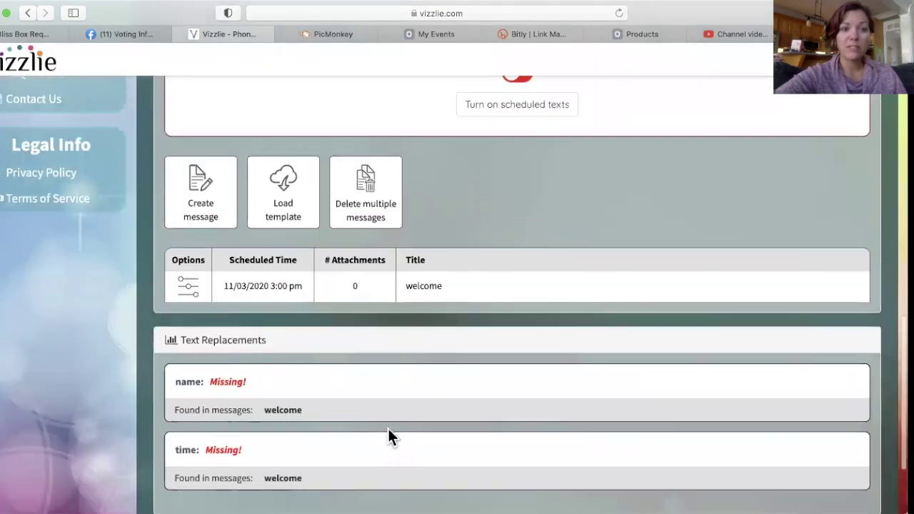
scroll(301, 392, "down", 3)
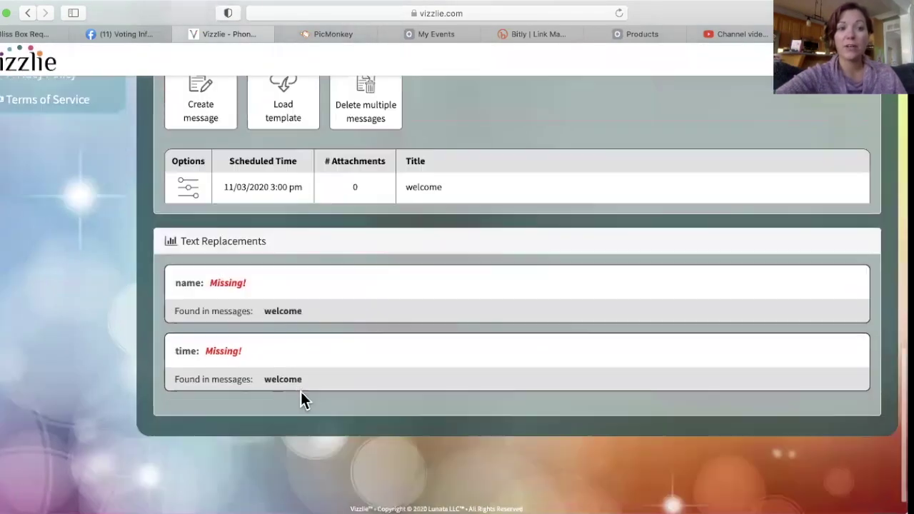
left_click(226, 284)
type("Rachael")
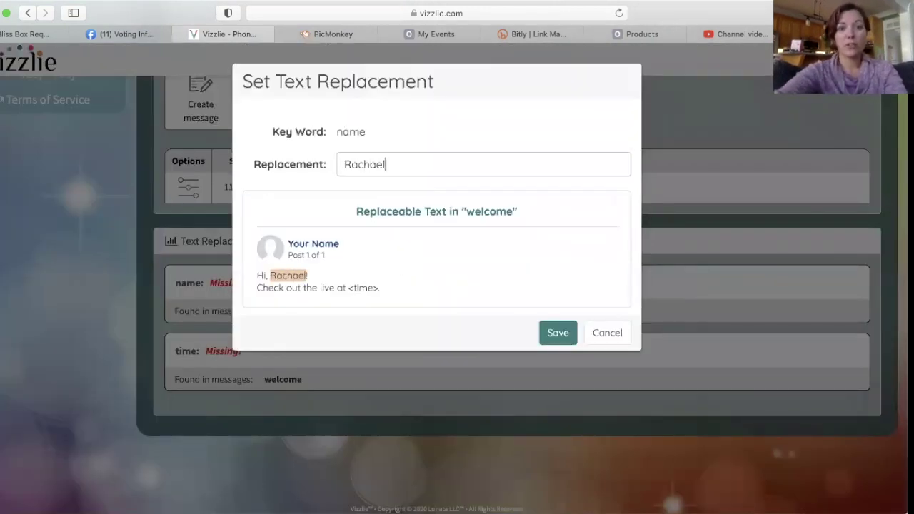
left_click(606, 335)
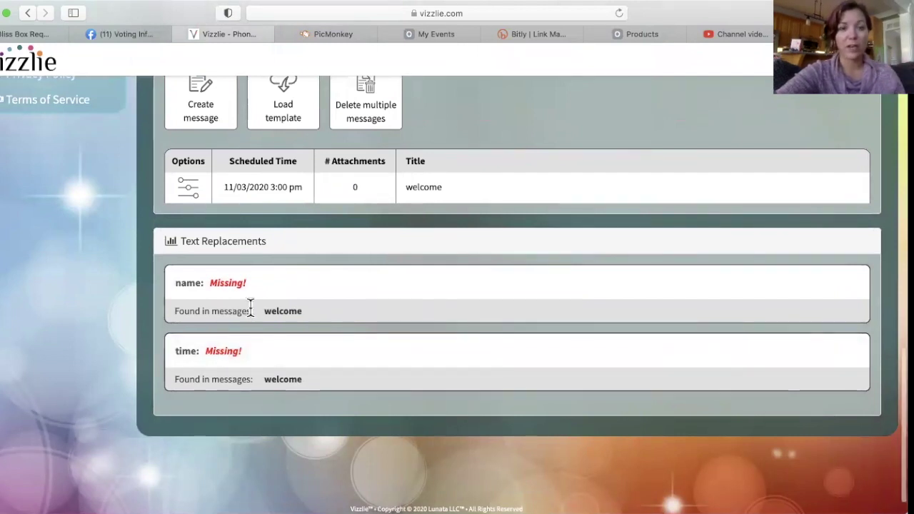
Step: Go to the texting templates and examine the fields for creating a new template, cancelling without creating one
scroll(249, 307, "up", 3)
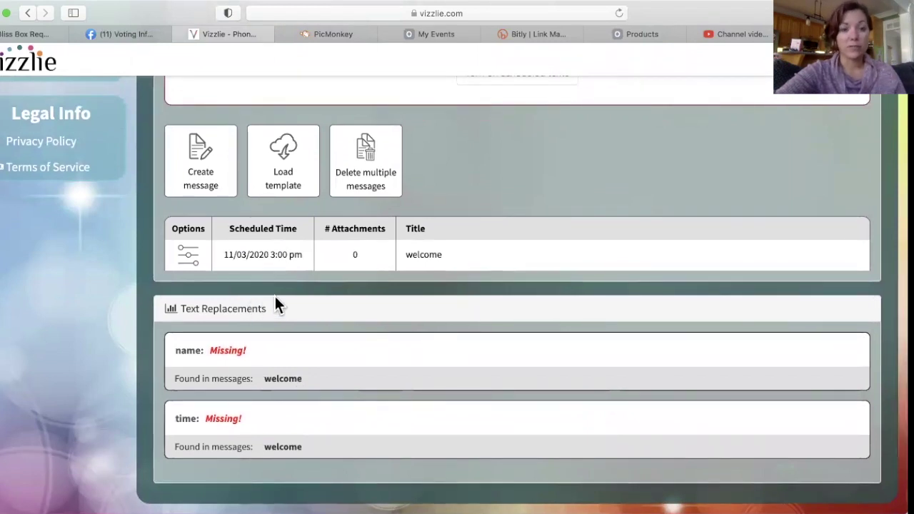
scroll(275, 296, "up", 4)
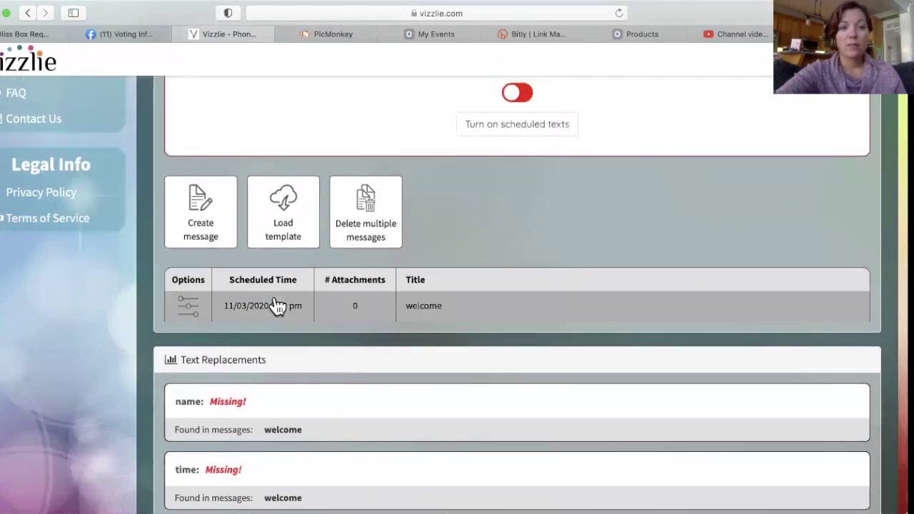
scroll(277, 306, "down", 2)
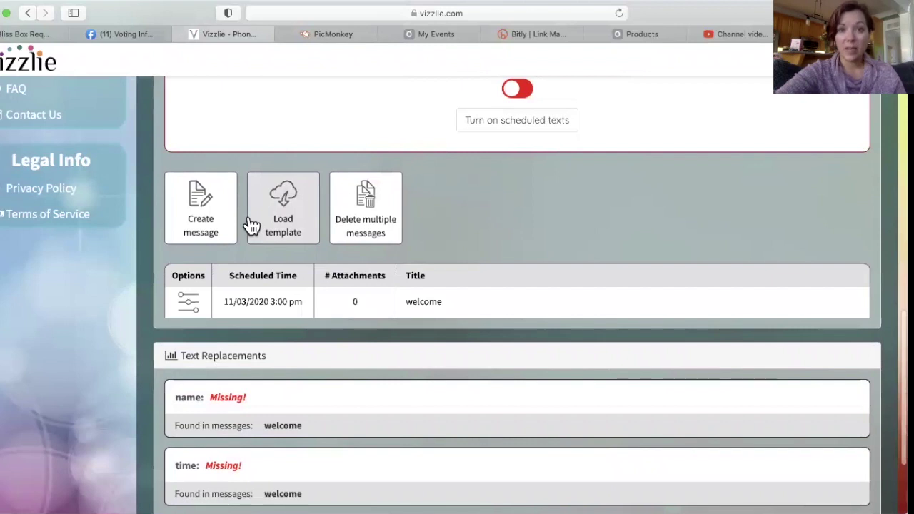
scroll(281, 171, "up", 8)
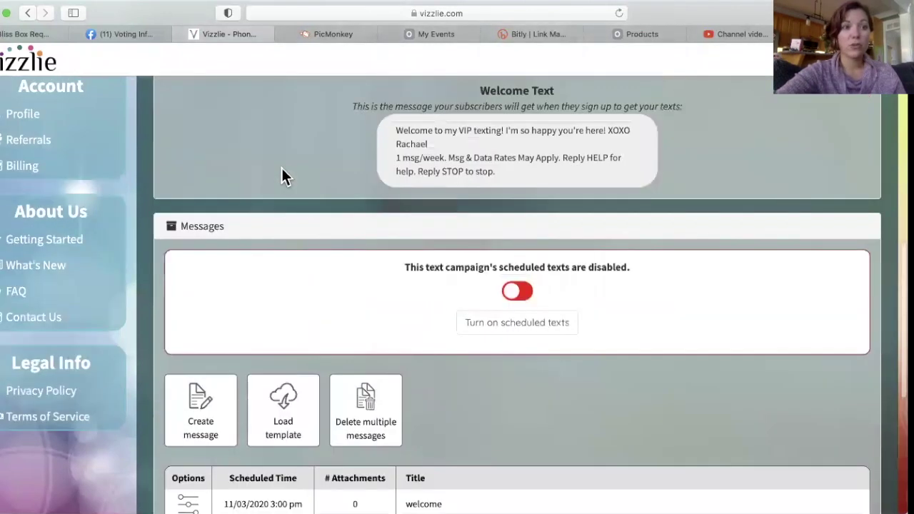
scroll(281, 171, "up", 7)
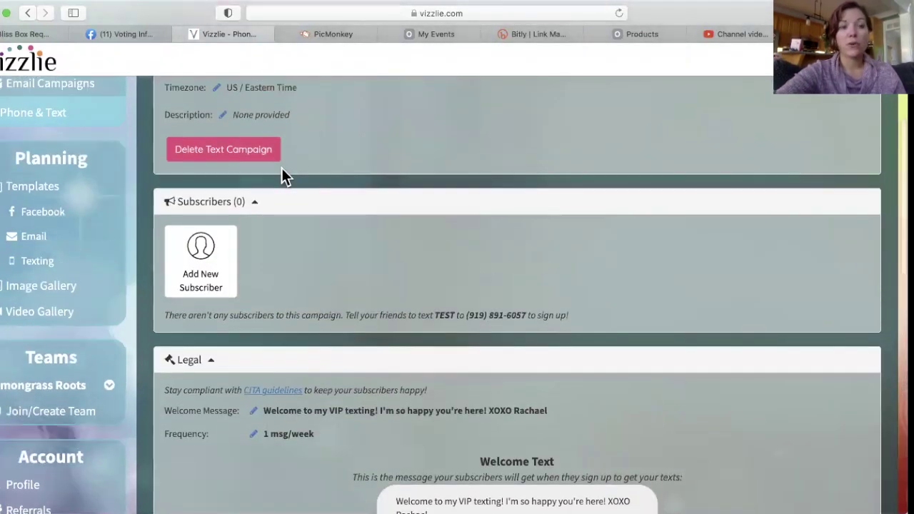
scroll(238, 159, "up", 6)
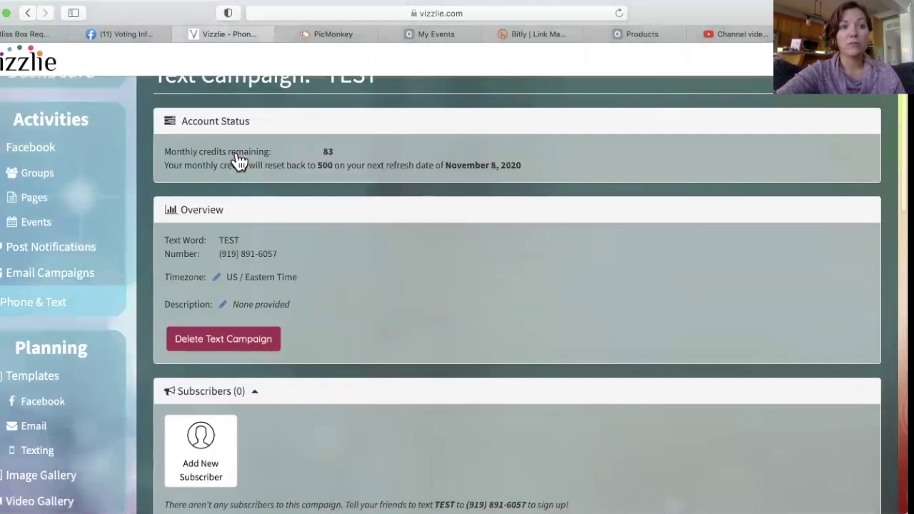
scroll(61, 310, "down", 4)
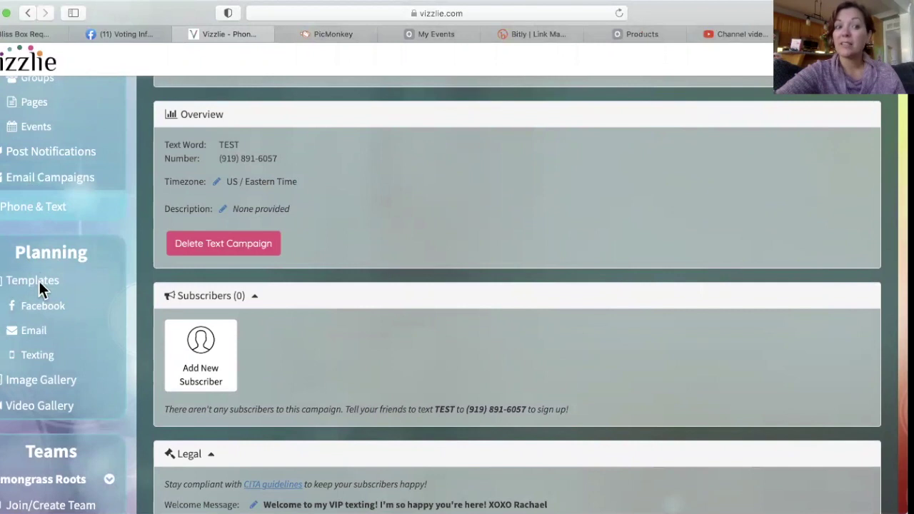
left_click(36, 359)
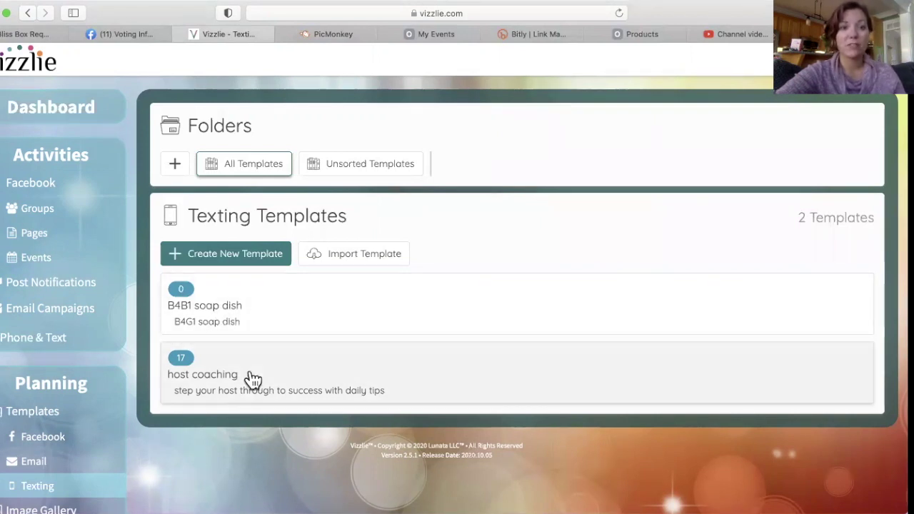
left_click(226, 262)
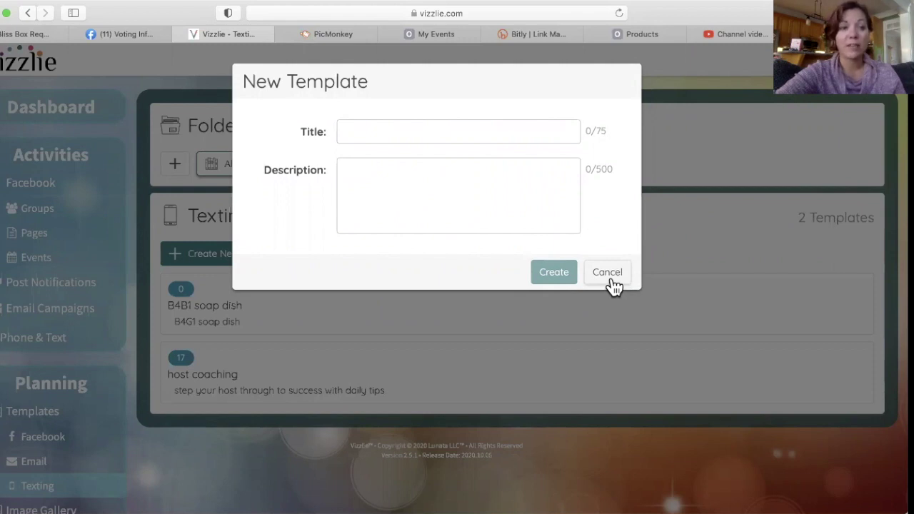
left_click(608, 272)
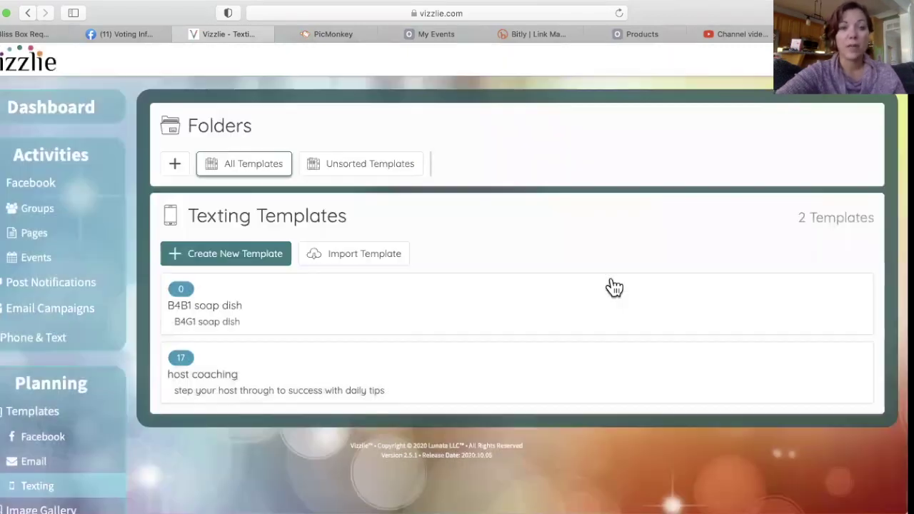
Step: Open the host coaching template and start a new message dated 1 day before the starting time
left_click(227, 383)
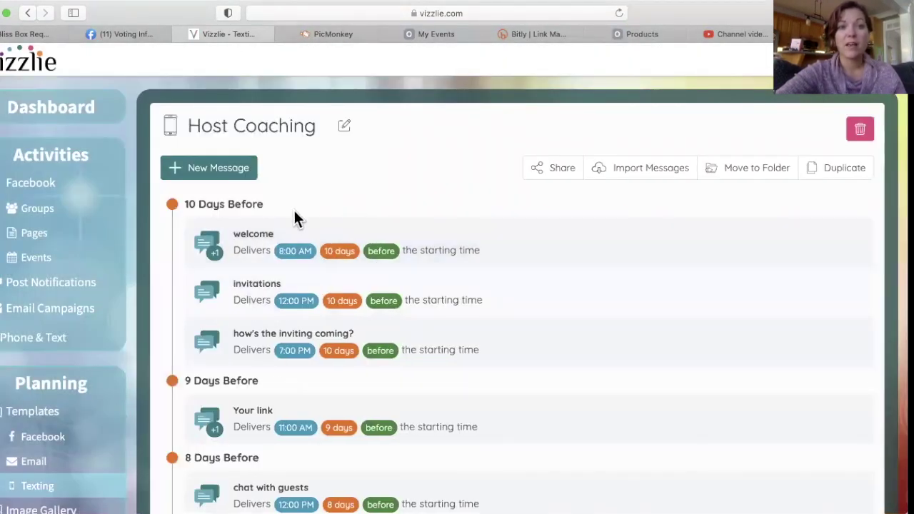
left_click(218, 171)
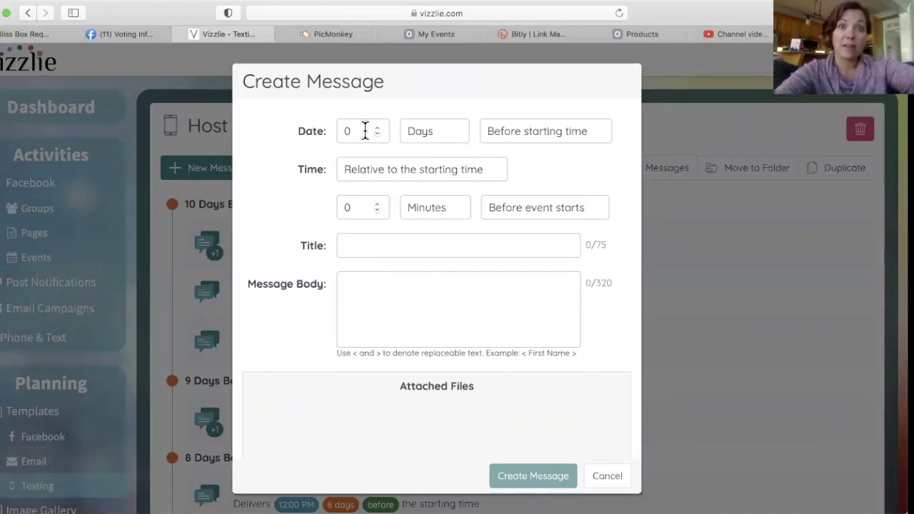
left_click_drag(364, 131, 335, 131)
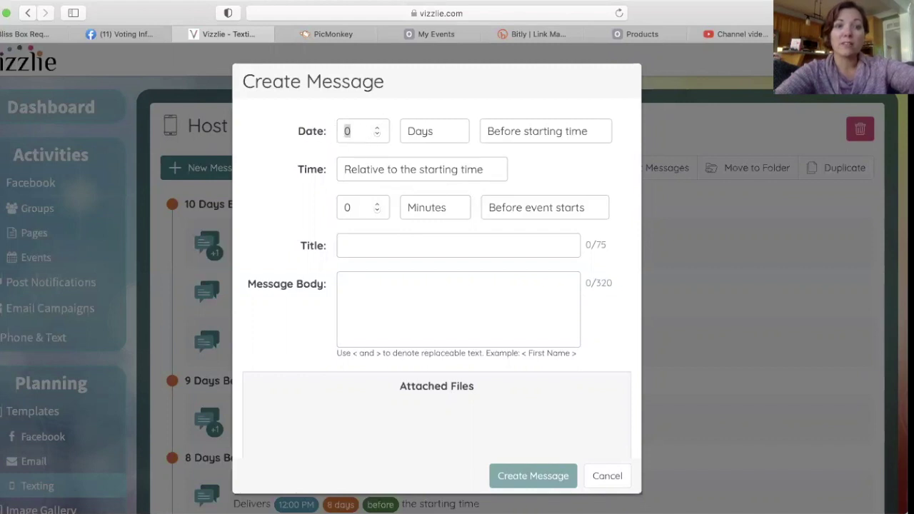
left_click(508, 139)
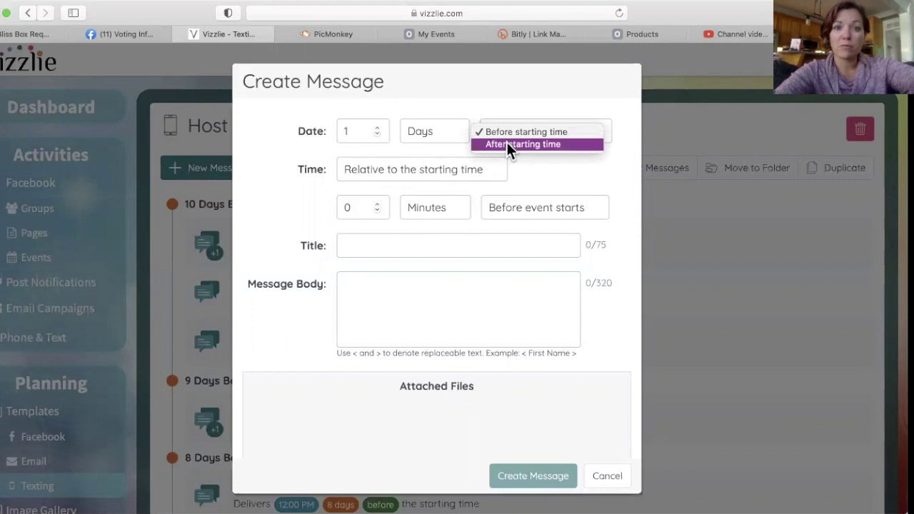
left_click(494, 118)
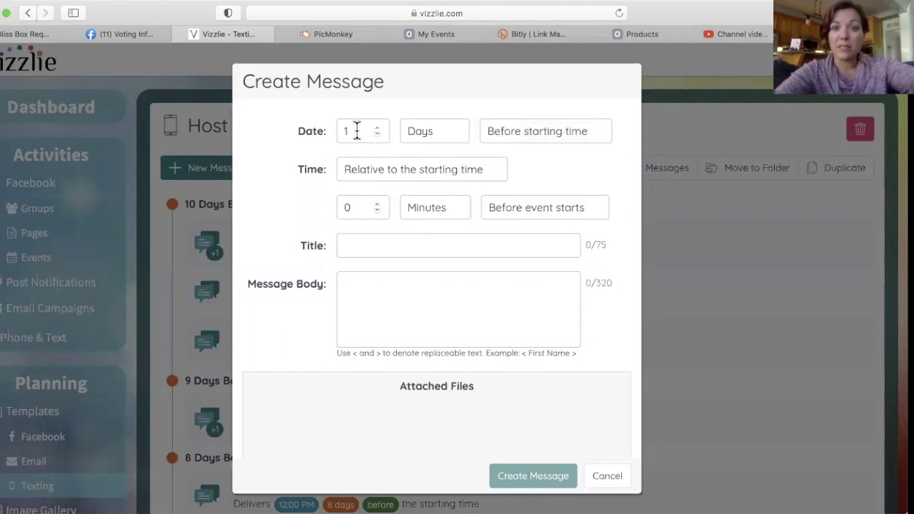
Step: Schedule the new template message for an exact time of day, 5:00 PM
left_click(374, 171)
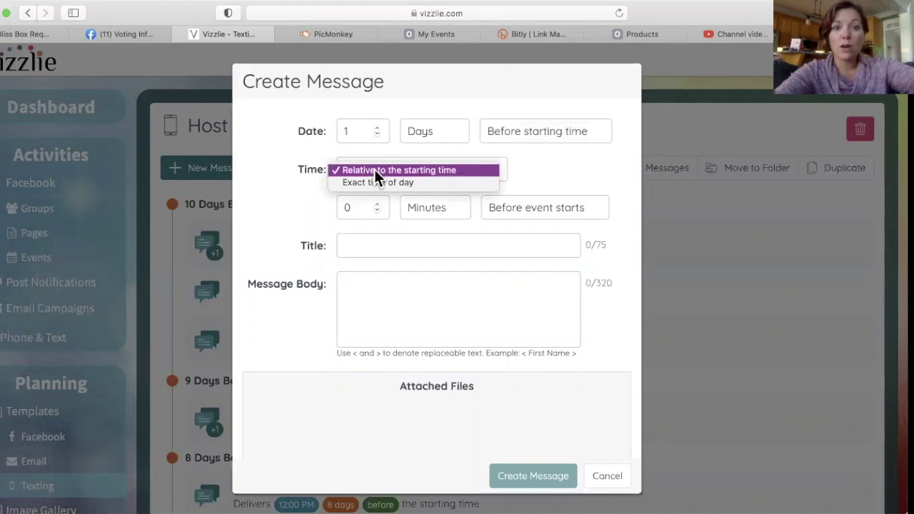
left_click(374, 180)
left_click(354, 171)
left_click(355, 182)
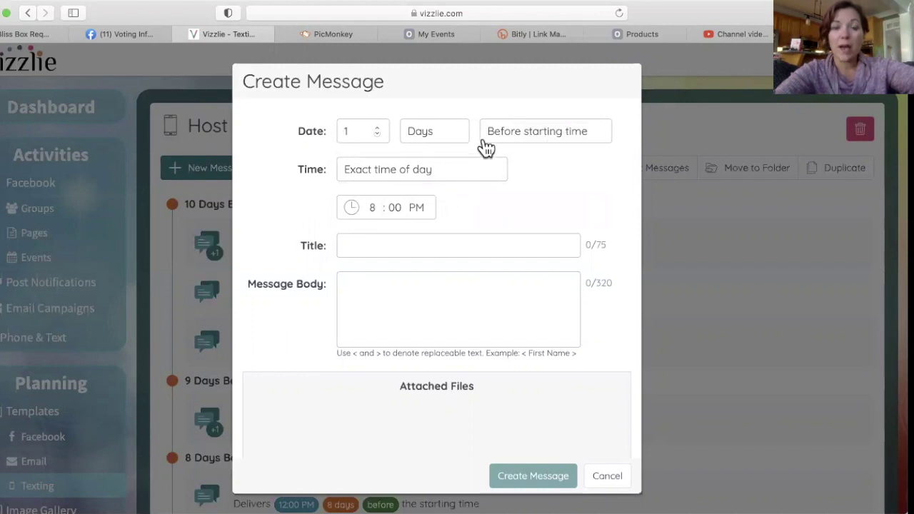
left_click(373, 206)
left_click(373, 169)
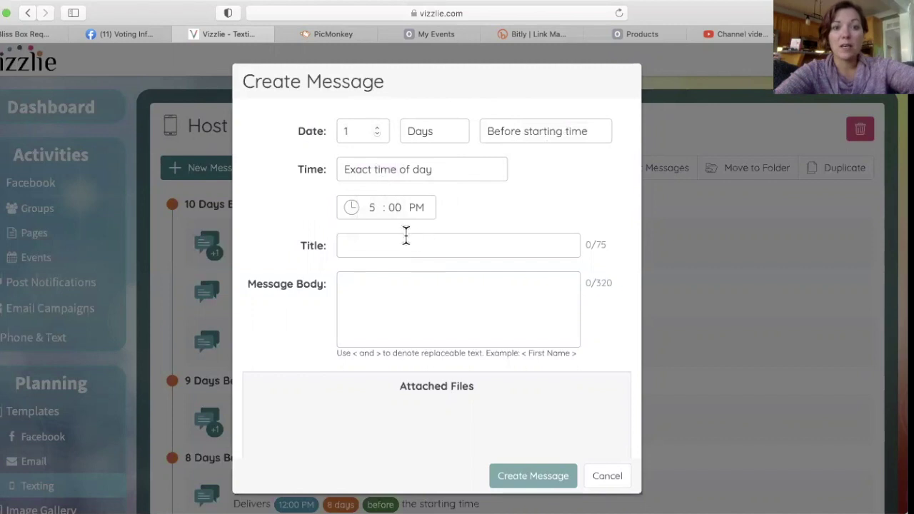
Step: Try out the title "reminder" for the template message and cancel without creating it
left_click(404, 244)
type("reminder")
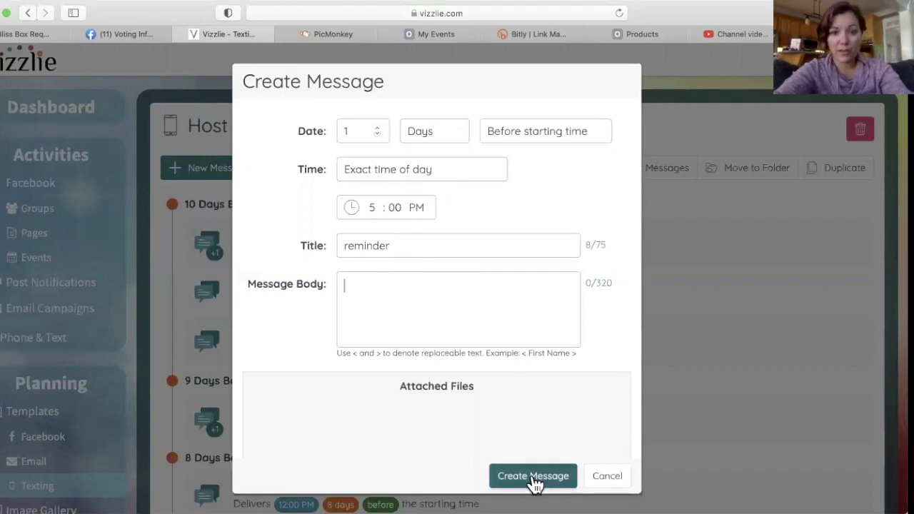
left_click(593, 477)
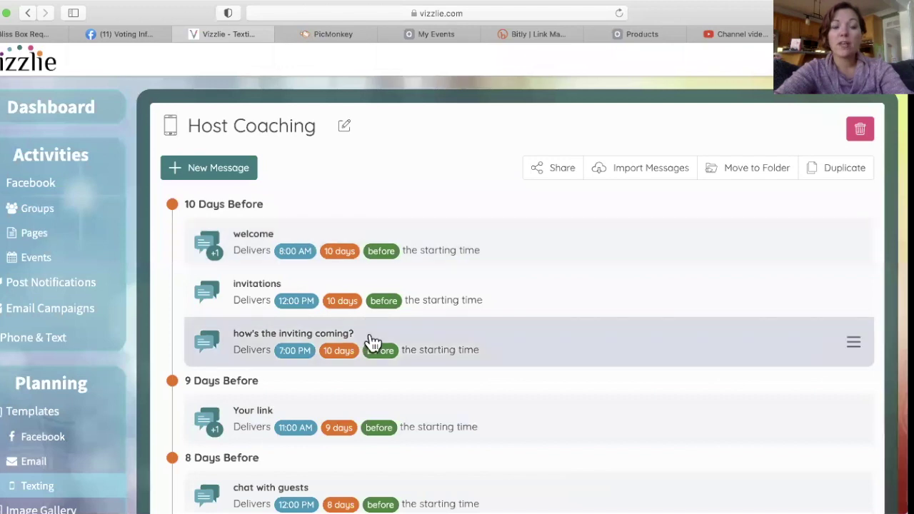
Step: Look through the host coaching template's messages and their delivery timing relative to the starting time
scroll(373, 342, "down", 15)
scroll(373, 343, "up", 8)
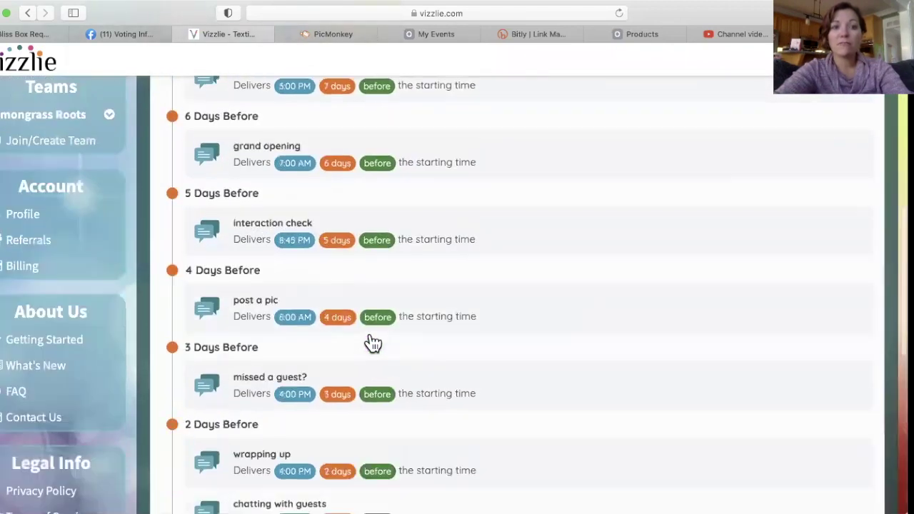
scroll(372, 342, "up", 10)
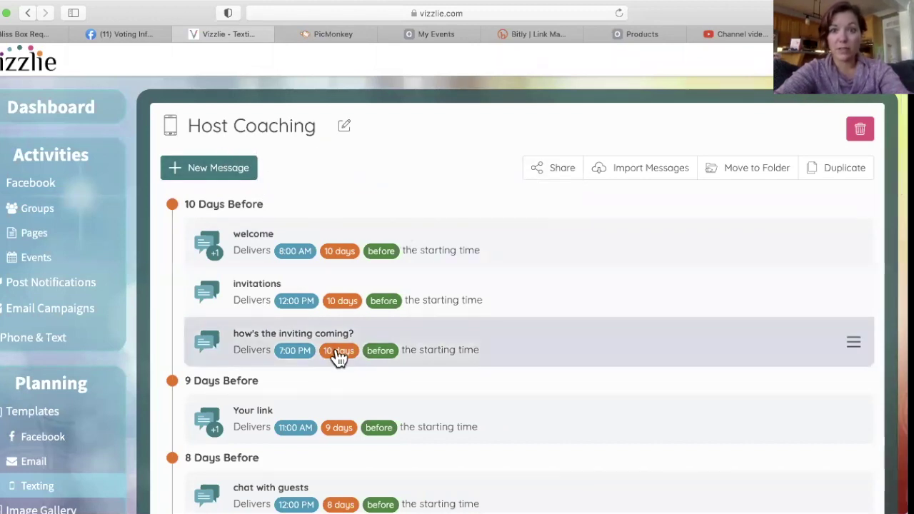
scroll(112, 370, "down", 3)
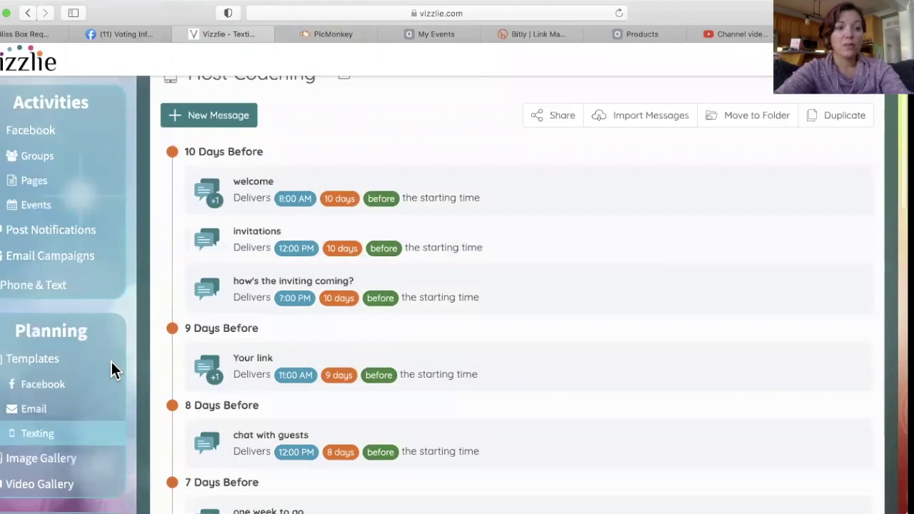
scroll(110, 360, "up", 2)
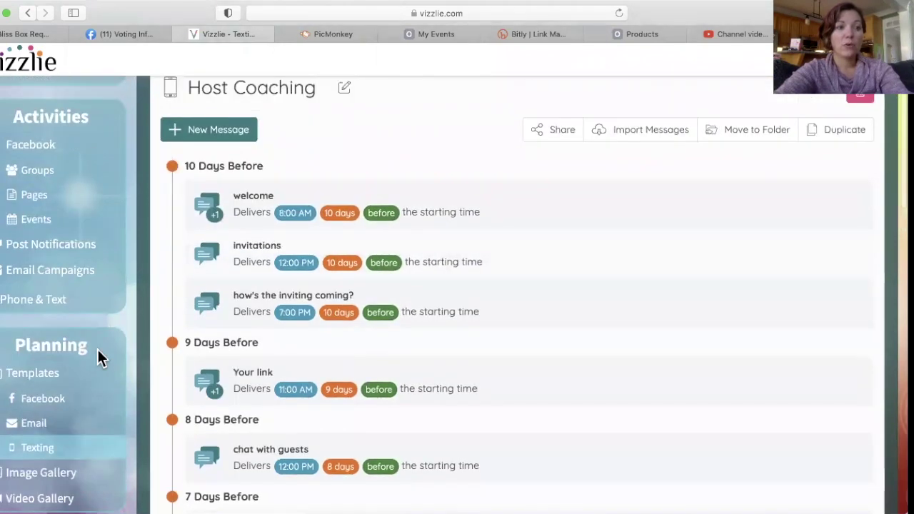
Step: Go back to the text campaigns and open the messages of the campaign with the text word test
left_click(44, 300)
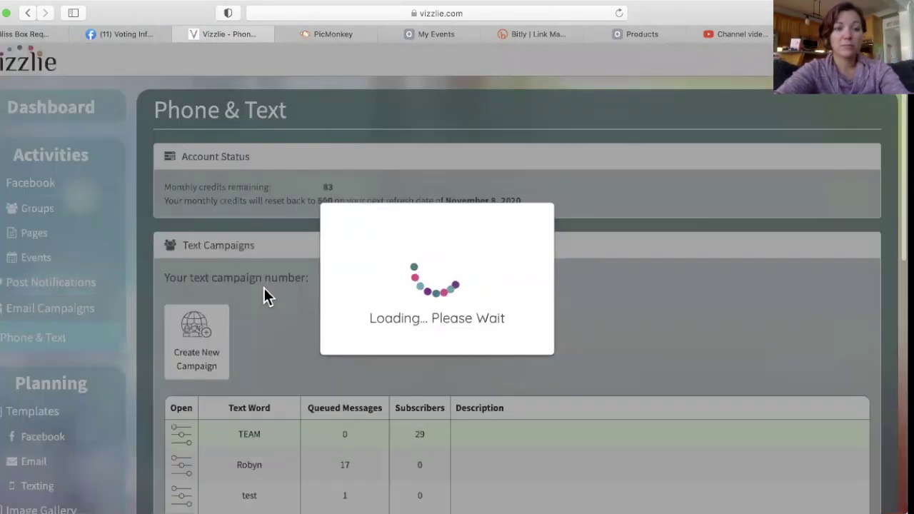
scroll(264, 292, "down", 4)
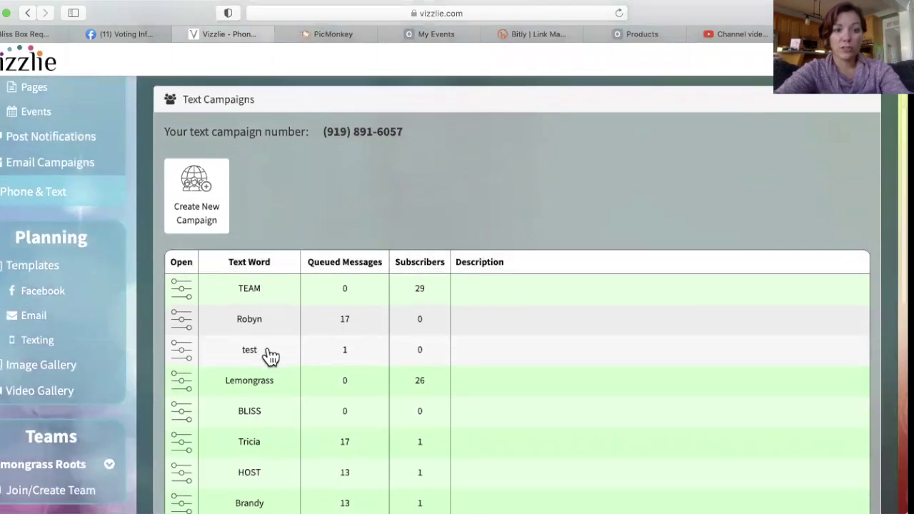
left_click(251, 354)
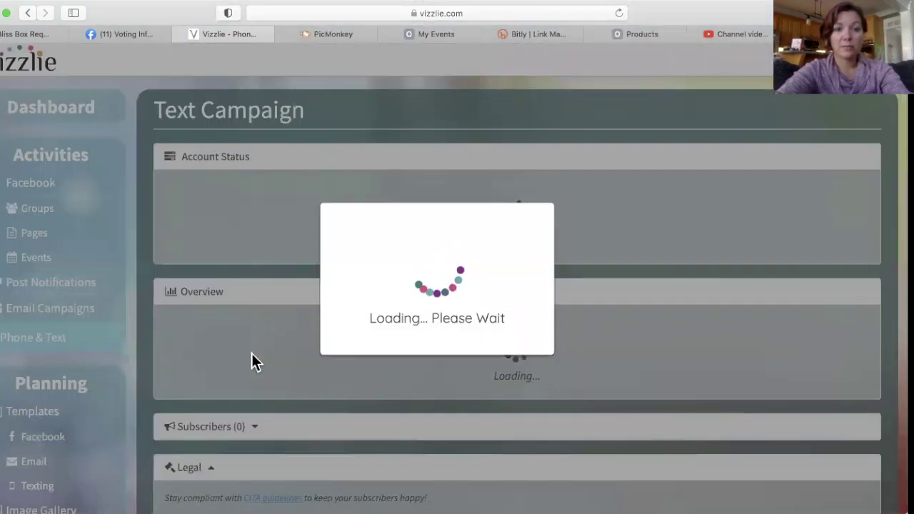
scroll(409, 325, "down", 10)
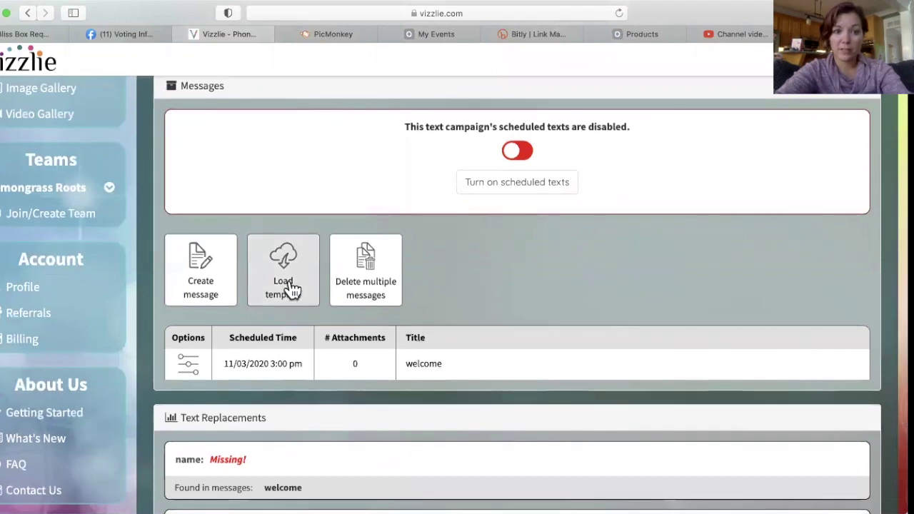
Step: Load the host coaching template into the campaign with start time Nov 19, 2020, 7:52 PM, keeping the posts already scheduled
left_click(292, 287)
left_click(298, 162)
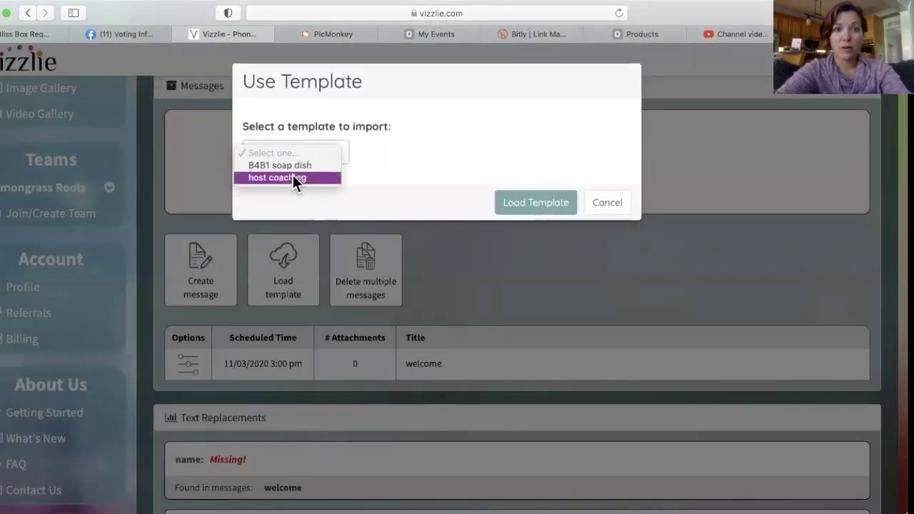
left_click(293, 179)
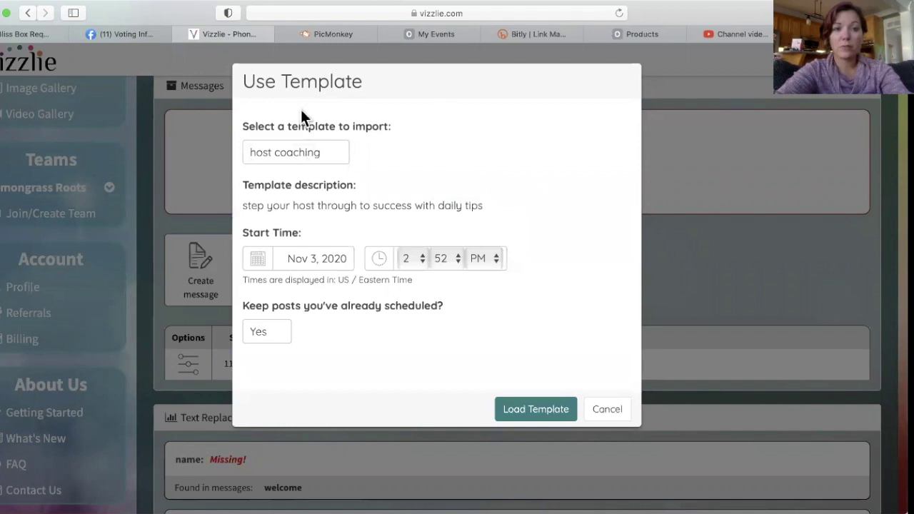
left_click(312, 264)
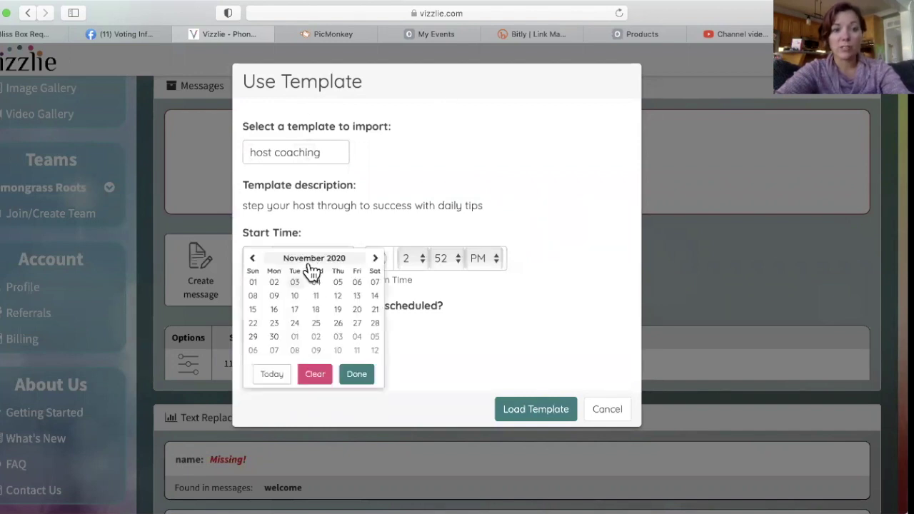
left_click(338, 310)
left_click(413, 273)
left_click(412, 320)
left_click(437, 264)
scroll(437, 139, "up", 5)
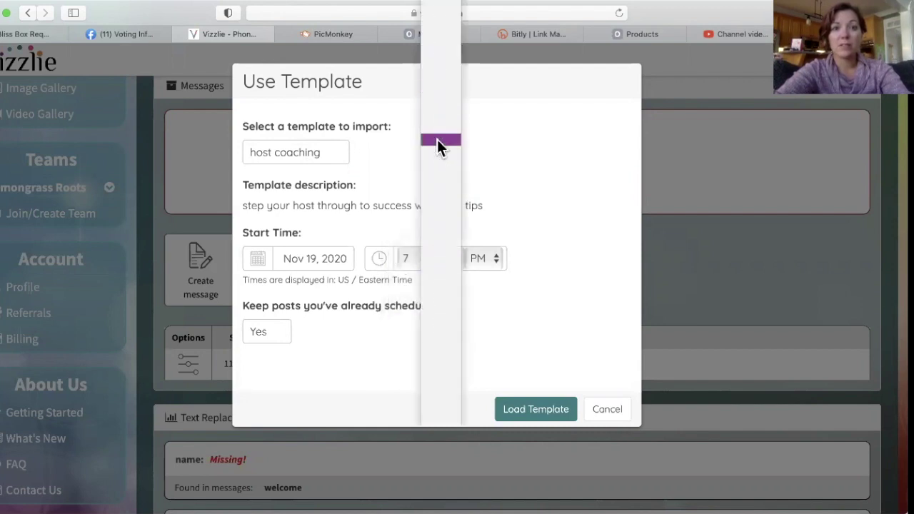
left_click(440, 2)
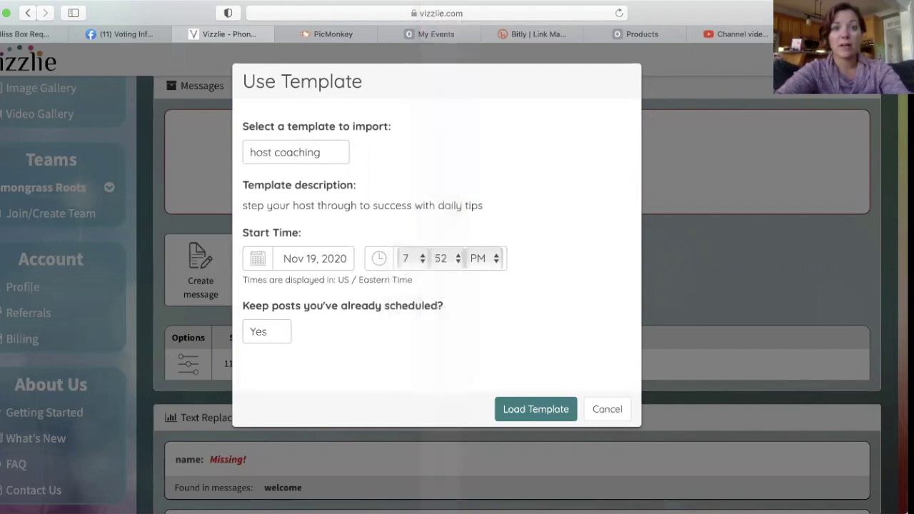
left_click(562, 414)
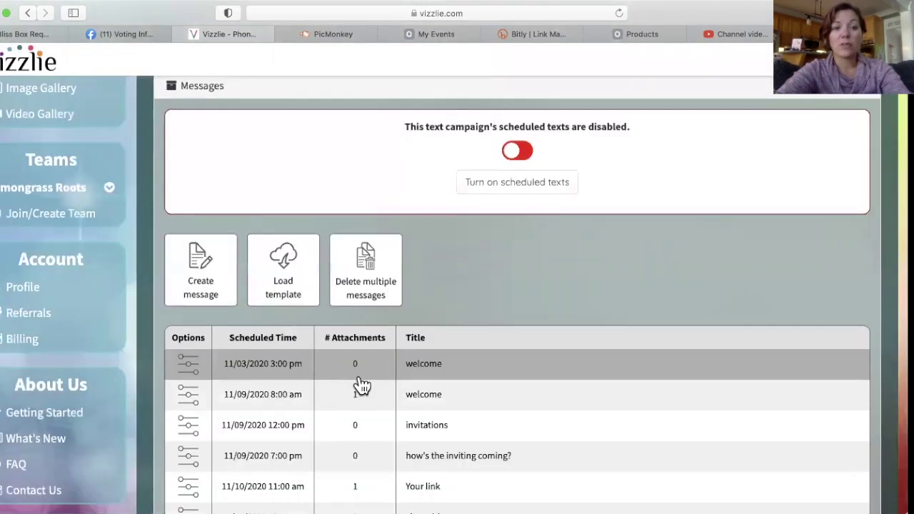
Step: Review the scheduled times of the imported messages and the text replacements they require
scroll(359, 384, "down", 2)
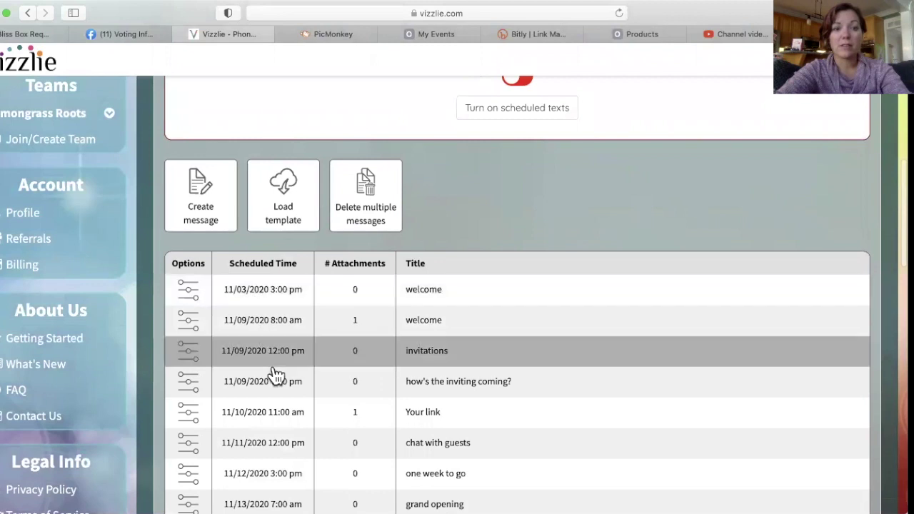
scroll(276, 378, "down", 2)
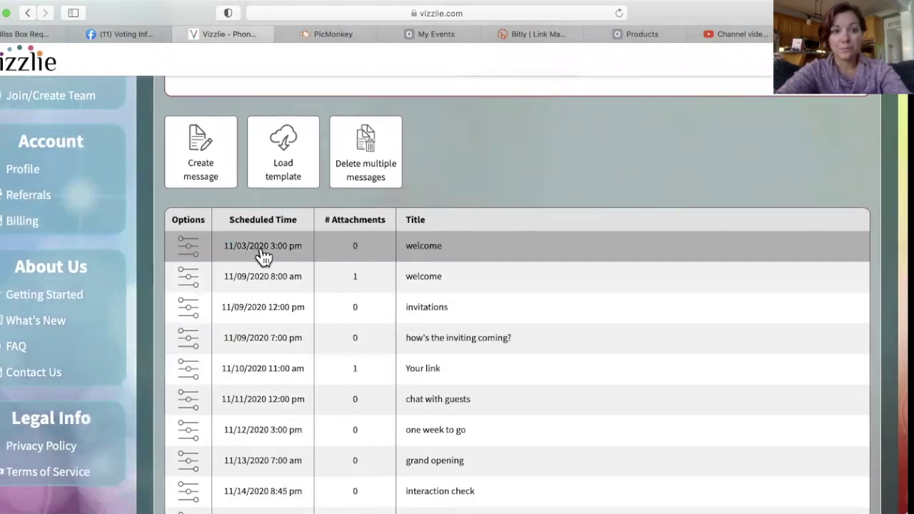
scroll(312, 348, "down", 12)
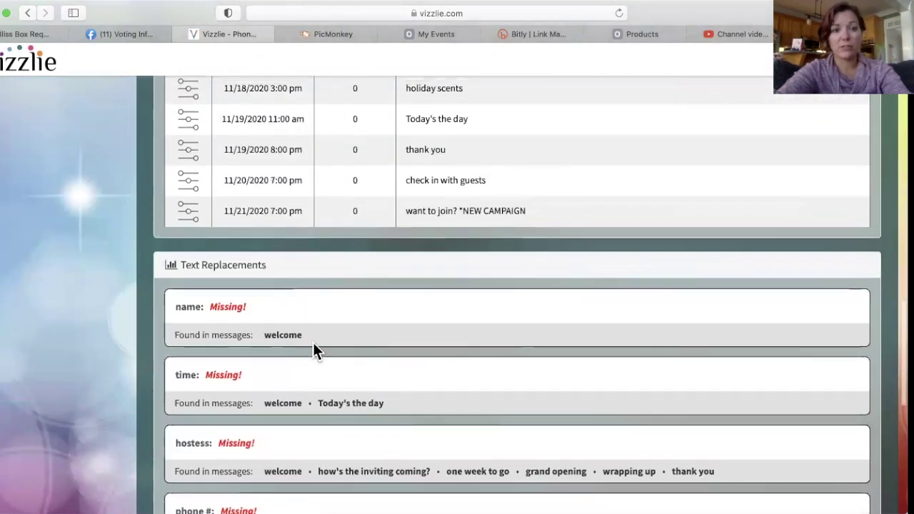
scroll(313, 342, "down", 3)
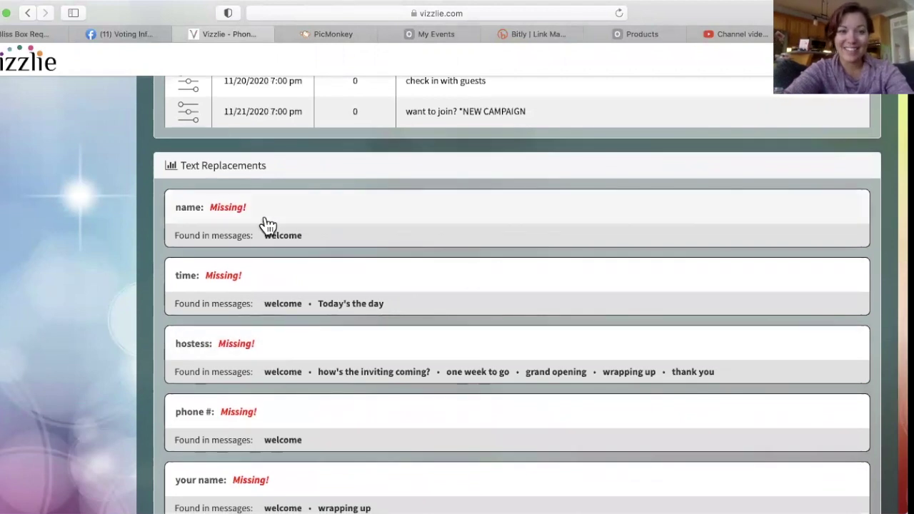
scroll(277, 244, "down", 2)
Step: Try to turn on the text campaign's scheduled texts
scroll(279, 149, "up", 12)
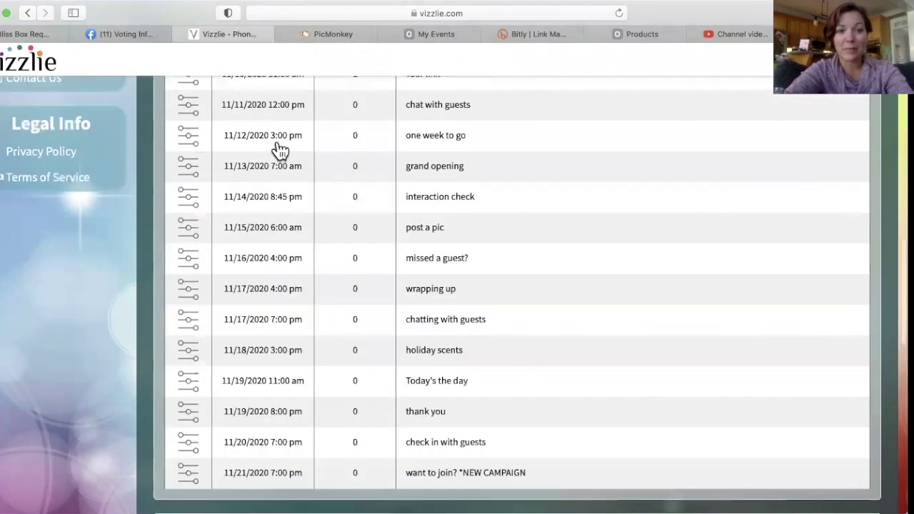
scroll(279, 150, "up", 15)
left_click(517, 258)
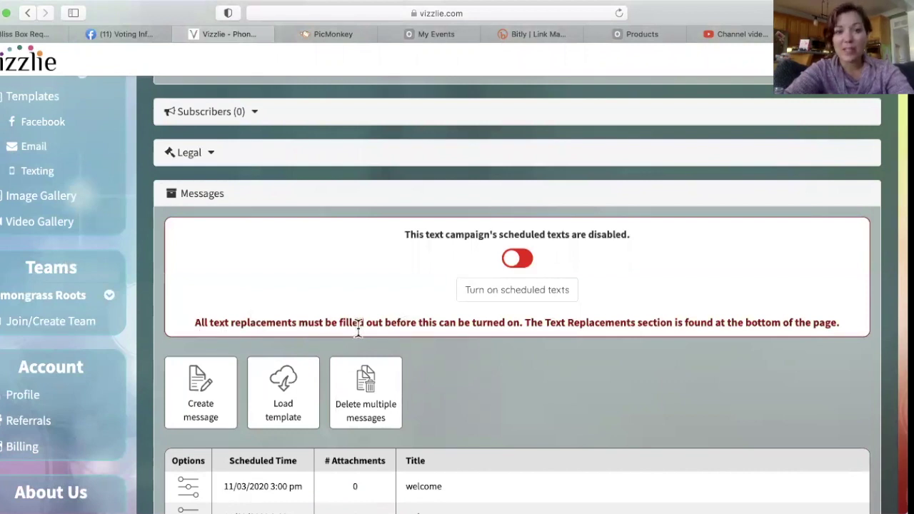
Step: Check which text replacement key words still need filling in and which messages use them
scroll(357, 325, "down", 12)
scroll(357, 327, "up", 3)
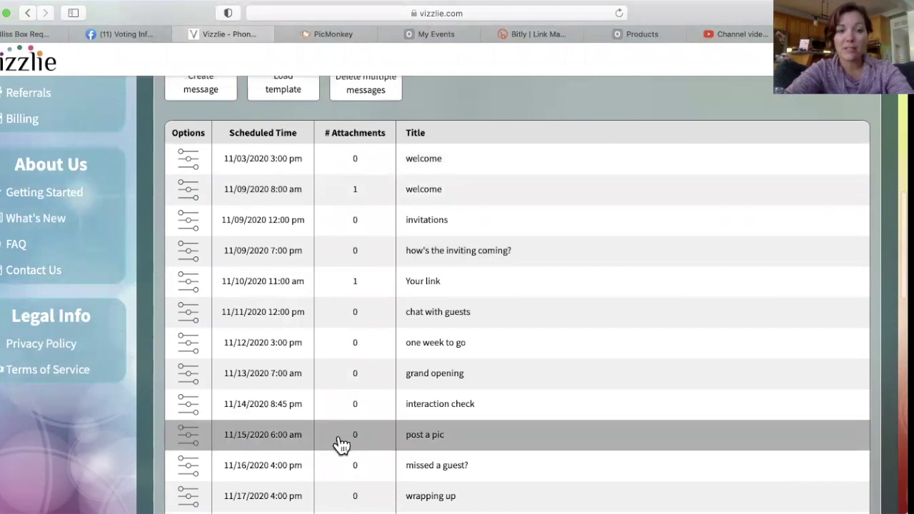
scroll(342, 444, "down", 10)
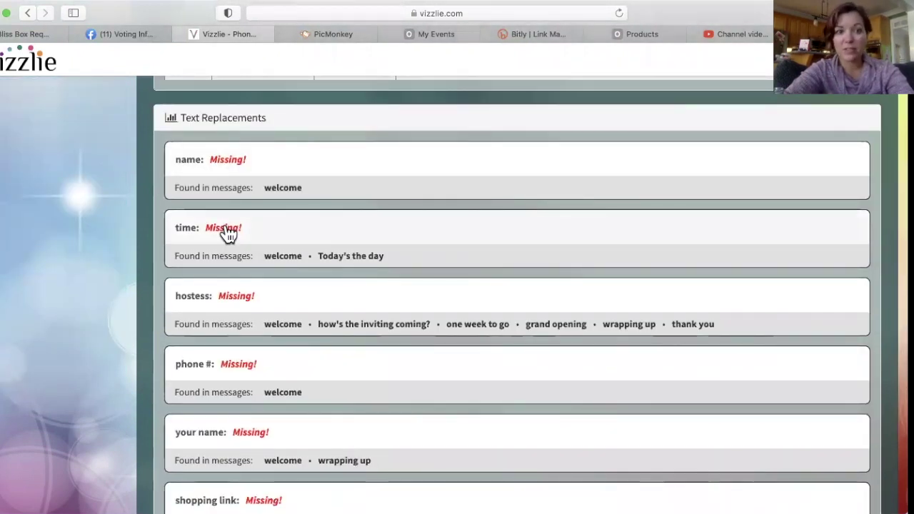
scroll(227, 234, "down", 2)
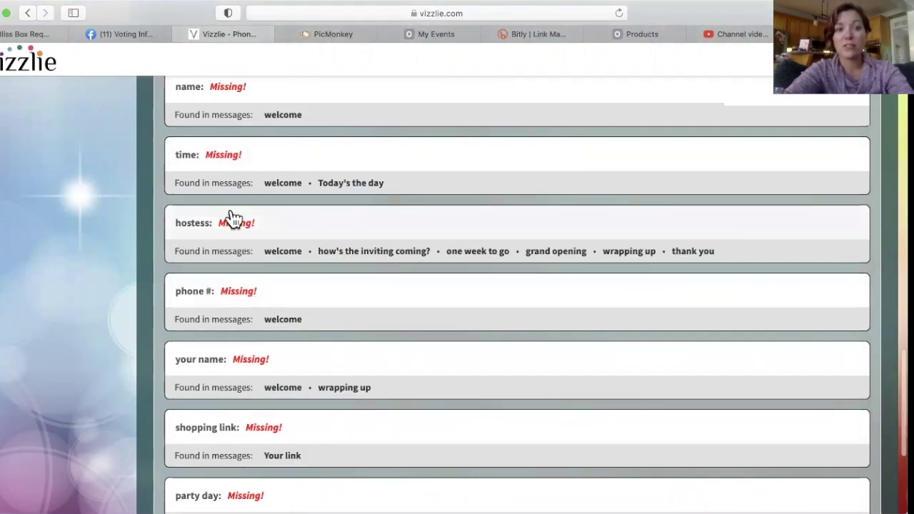
scroll(233, 217, "up", 2)
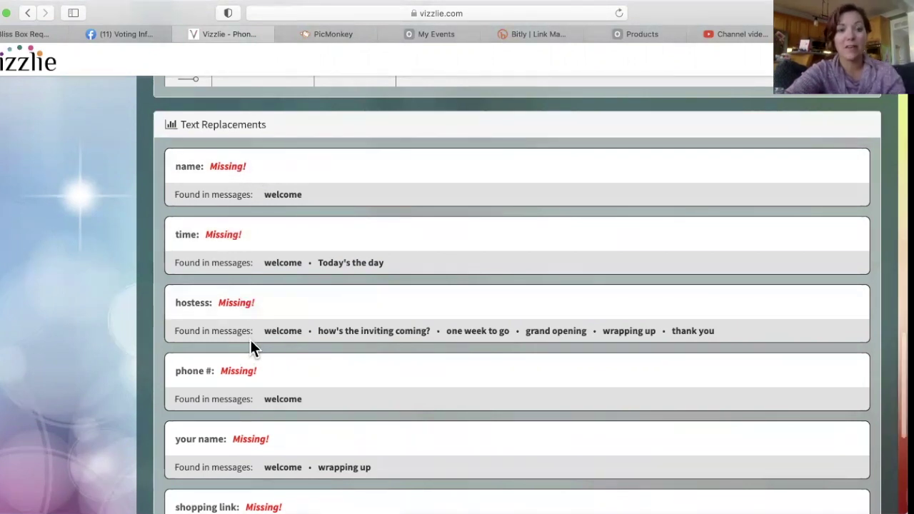
scroll(251, 342, "up", 10)
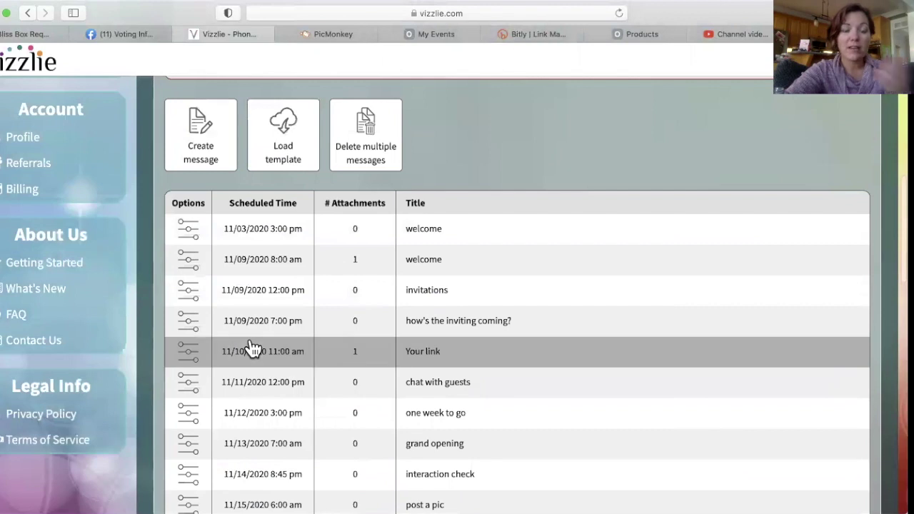
Step: Open the "want to join? *NEW CAMPAIGN" message, read its body through to the reply instruction, and close it without changes
scroll(254, 348, "down", 1)
scroll(254, 348, "down", 6)
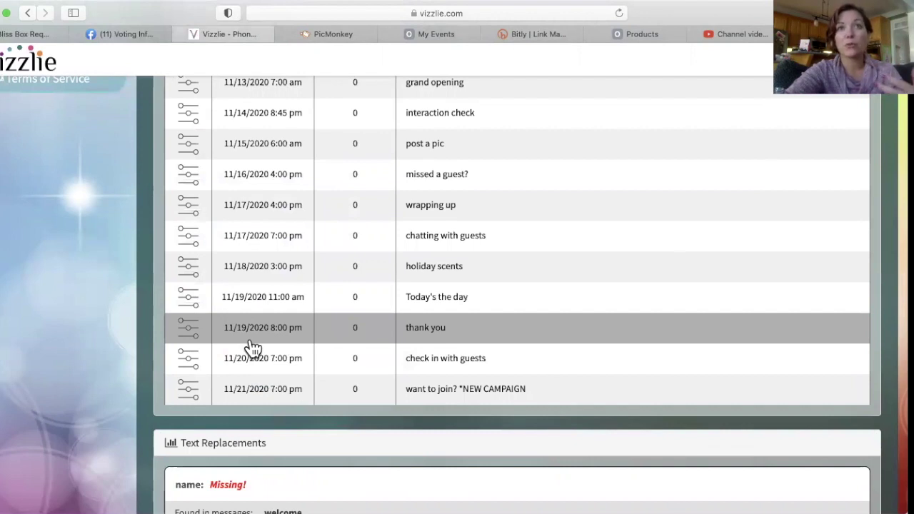
scroll(253, 271, "down", 1)
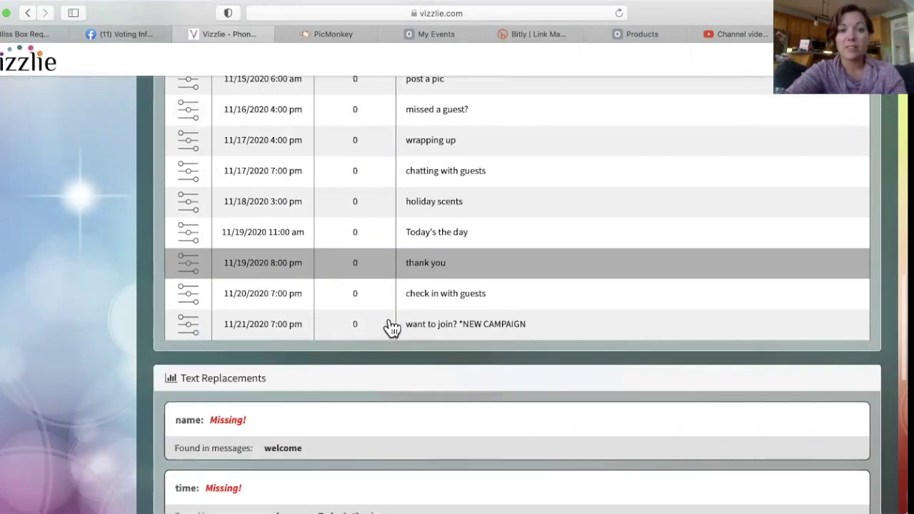
left_click(480, 330)
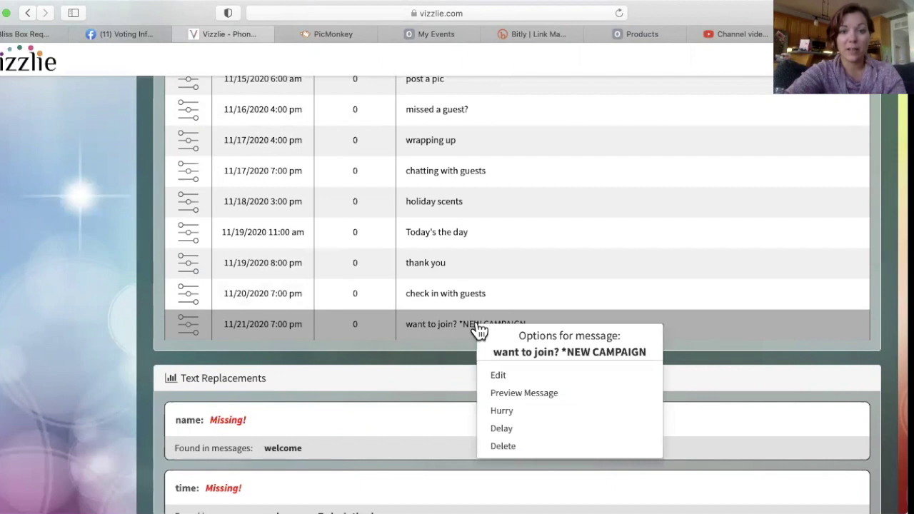
left_click(494, 376)
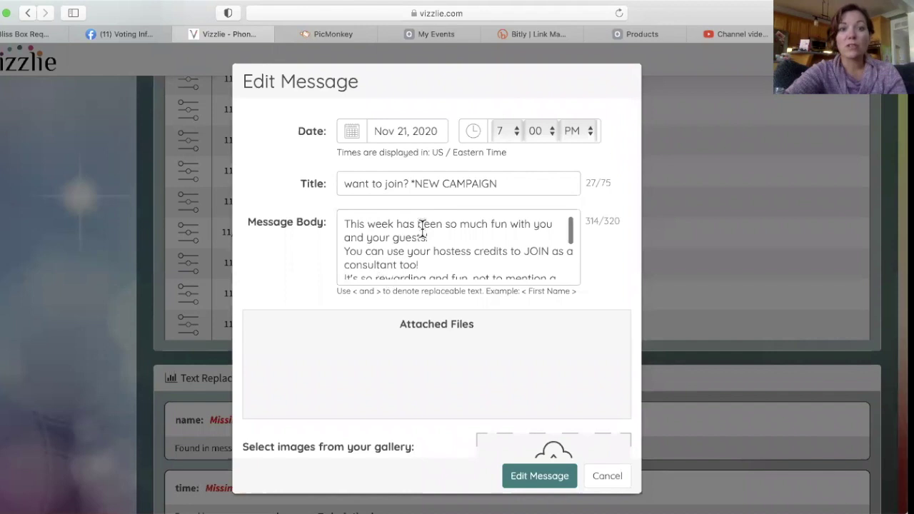
scroll(422, 231, "down", 1)
scroll(422, 227, "down", 2)
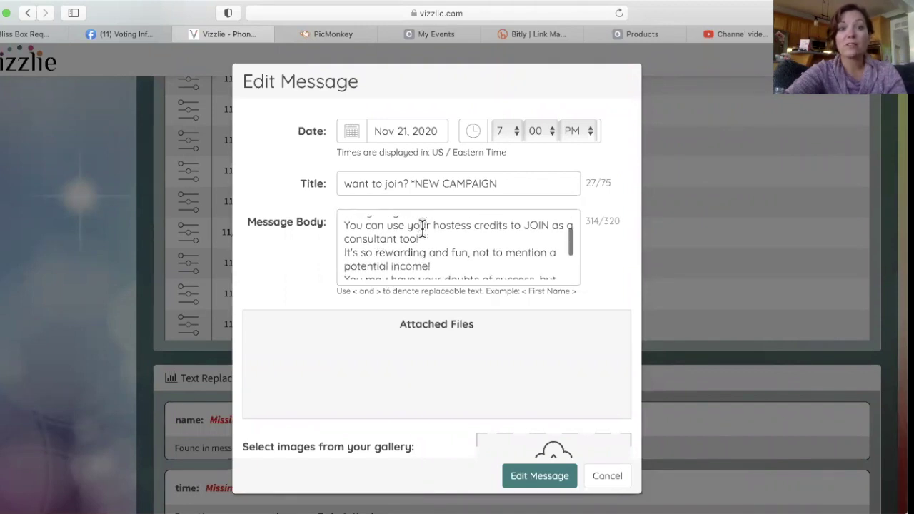
scroll(422, 227, "down", 3)
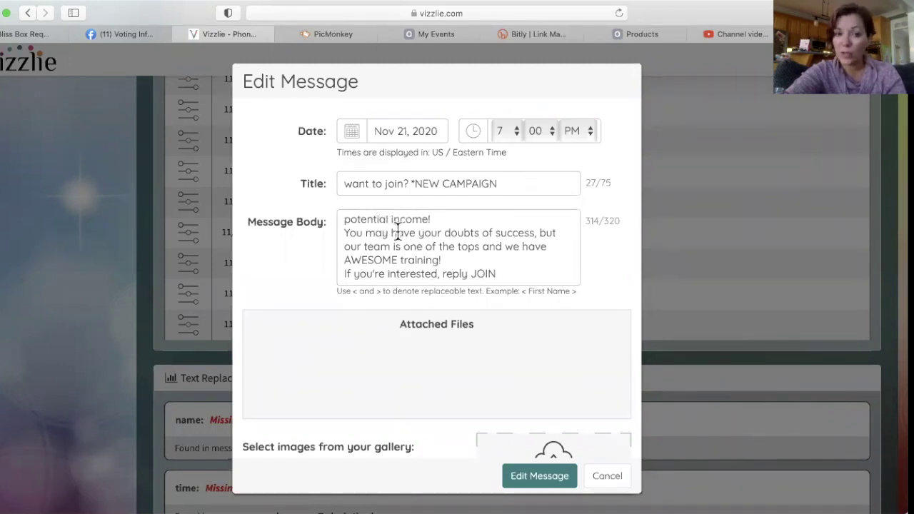
scroll(398, 227, "down", 1)
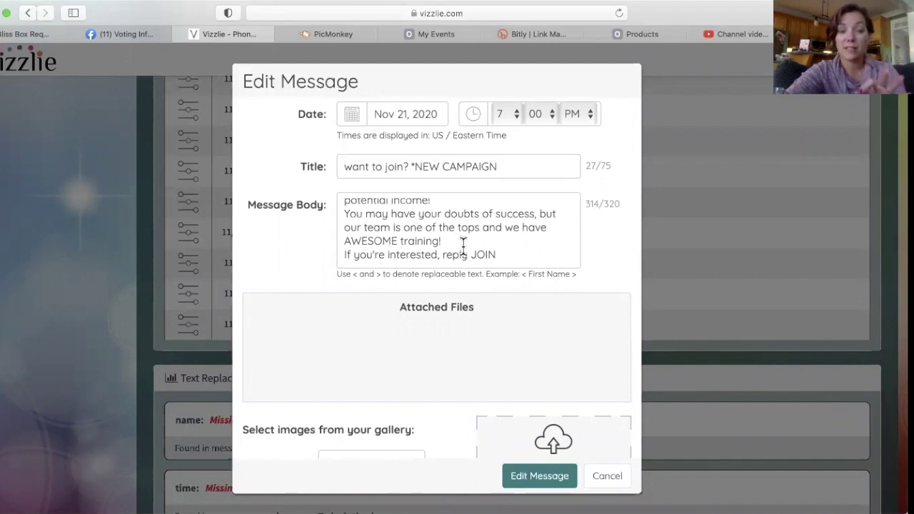
left_click(606, 477)
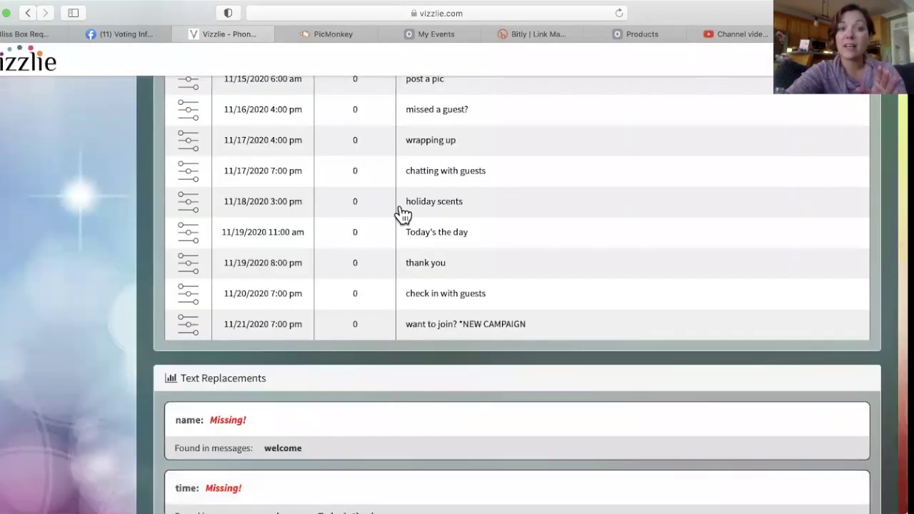
Step: Create a new text campaign with the text word JOIN and look over its overview and legal settings
scroll(398, 214, "up", 10)
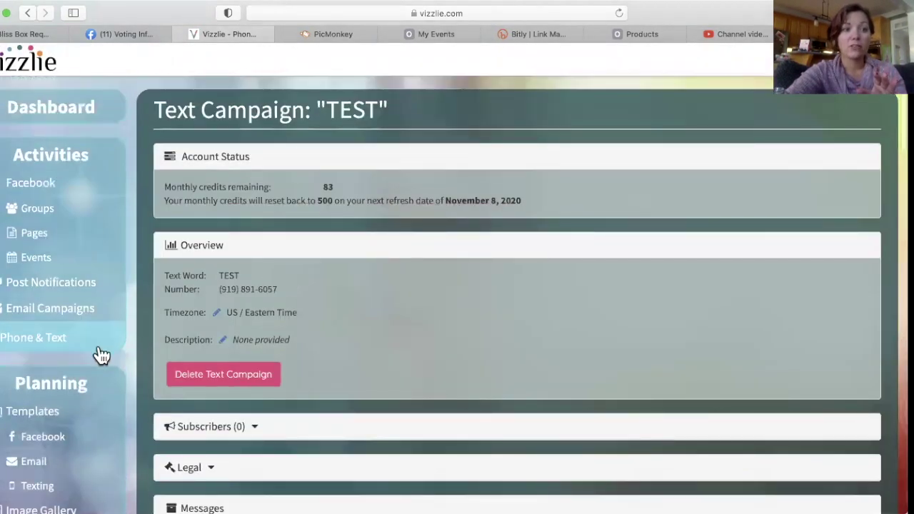
scroll(100, 354, "down", 2)
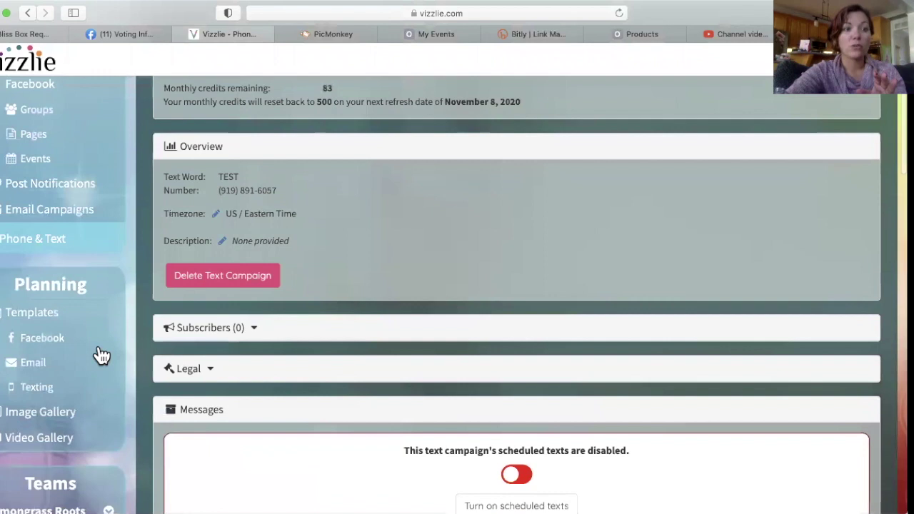
left_click(38, 387)
scroll(288, 281, "down", 4)
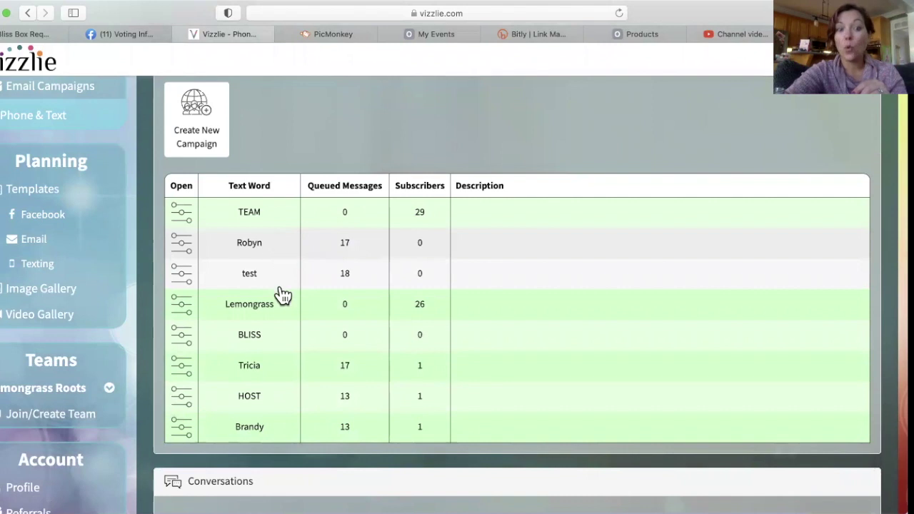
left_click(215, 140)
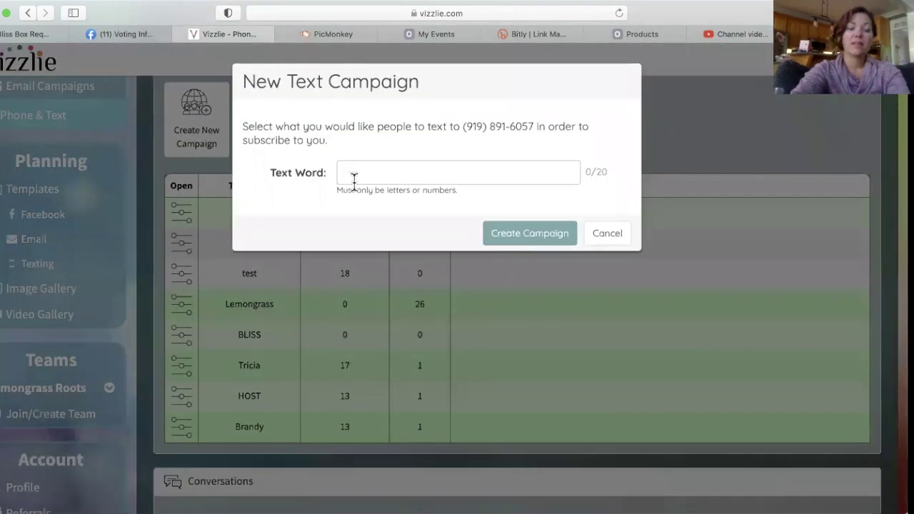
type("JOIN")
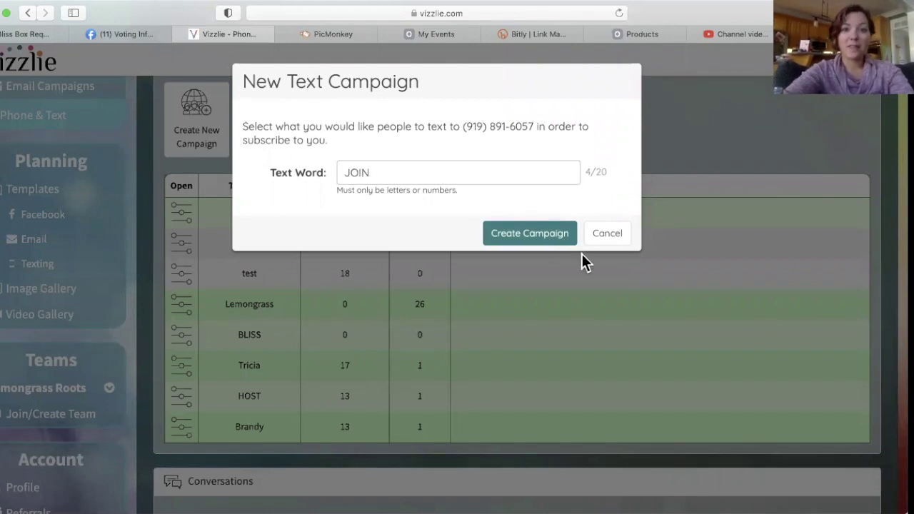
left_click(543, 235)
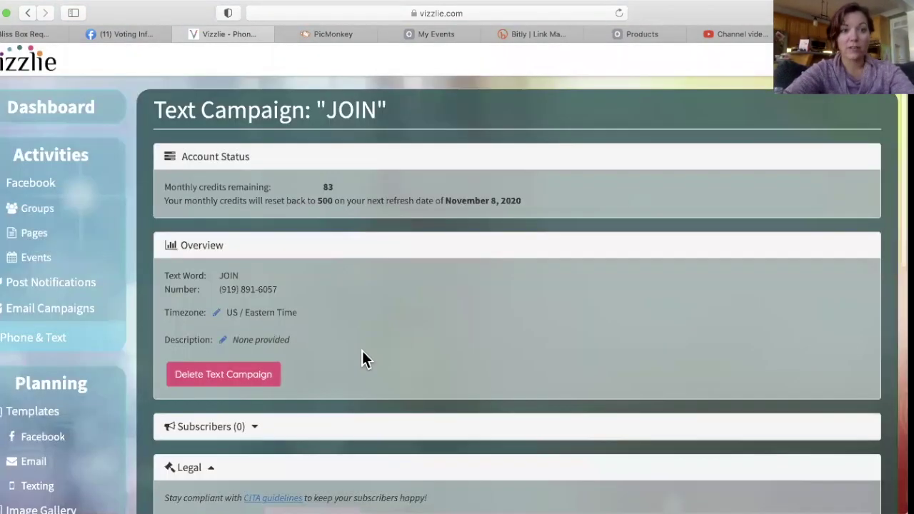
scroll(363, 359, "down", 3)
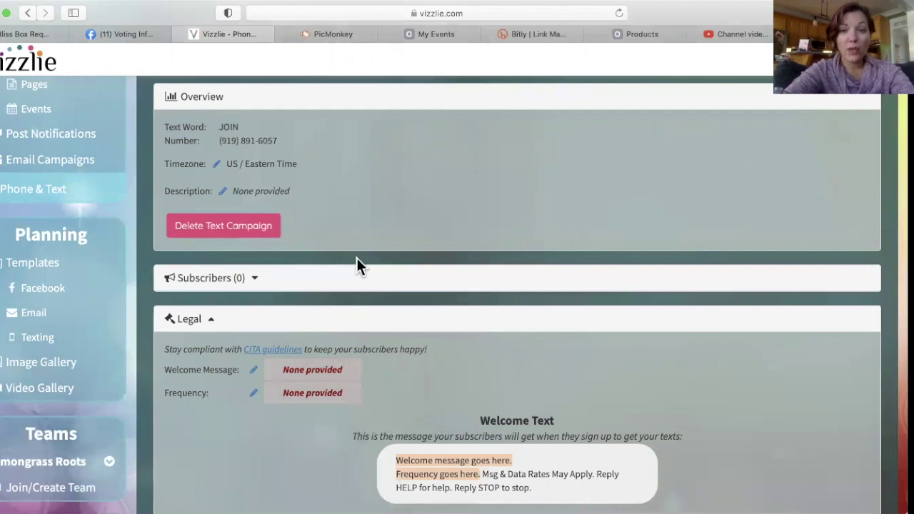
scroll(357, 258, "up", 3)
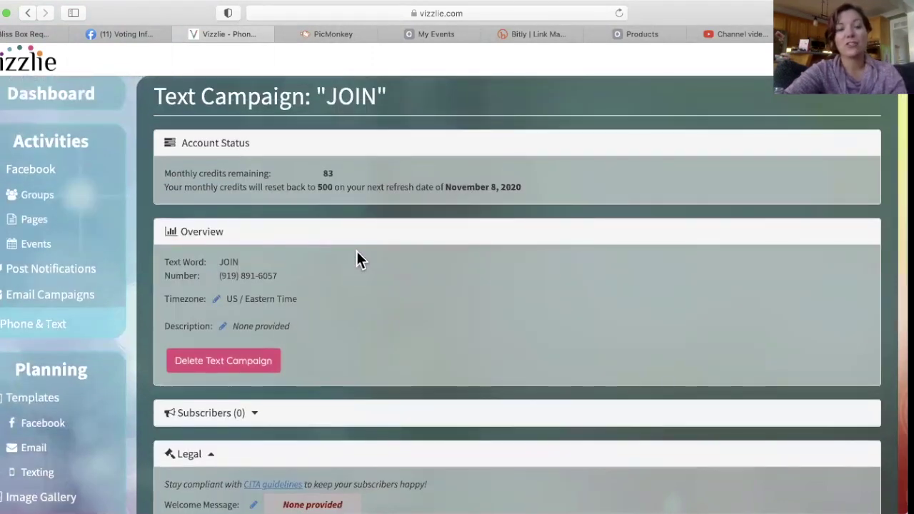